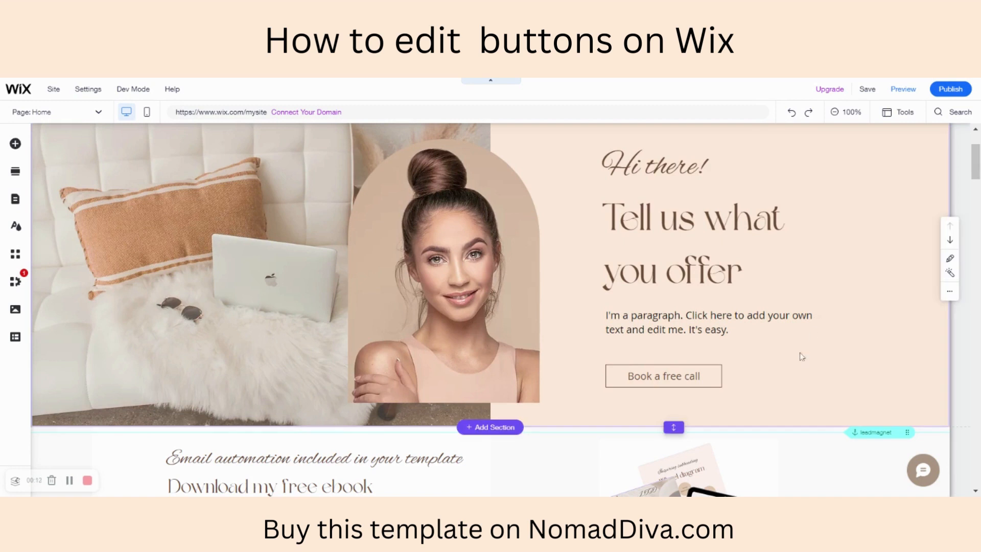
- Change the text of the "Book a free call" button to "Reed more"
click(704, 380)
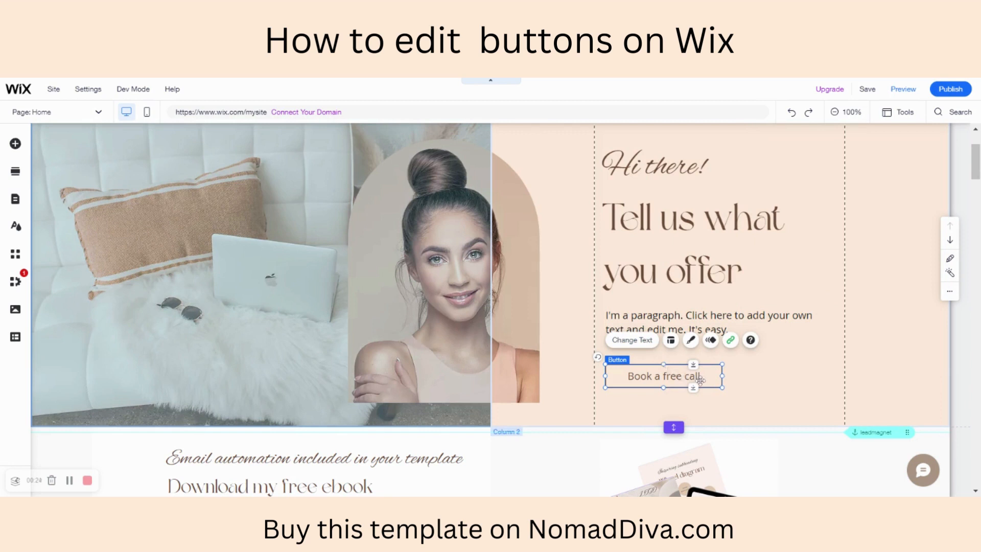
click(632, 340)
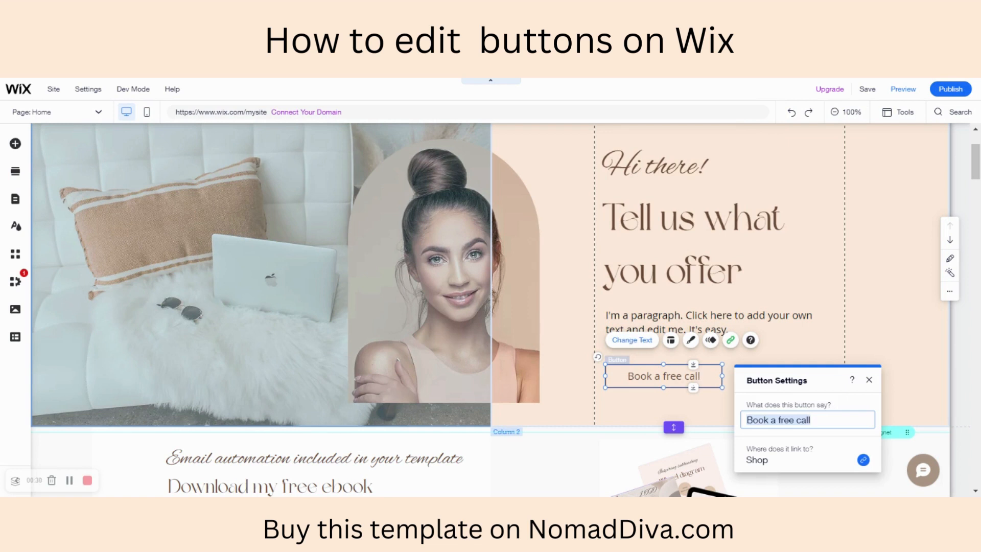
key(BackSpace)
text(R)
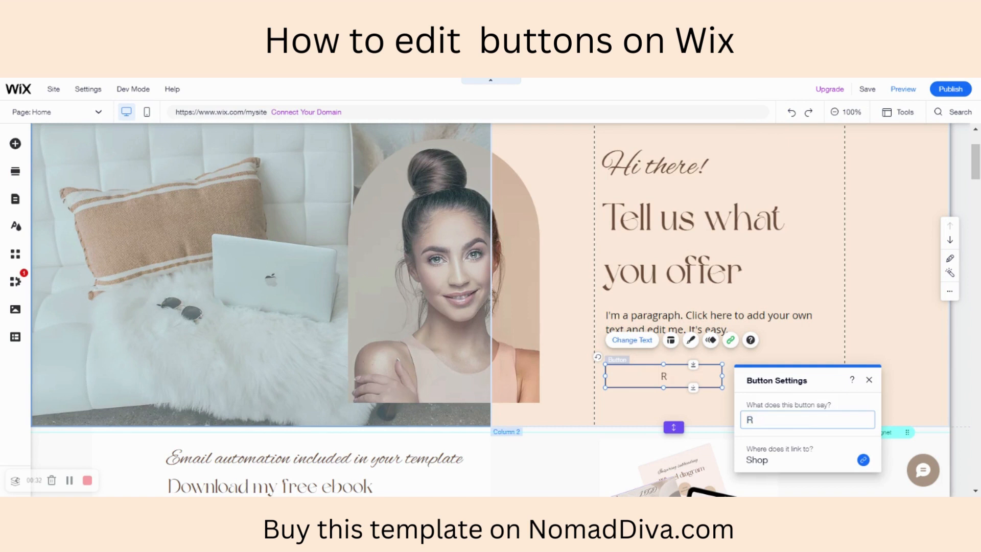
text(eed more)
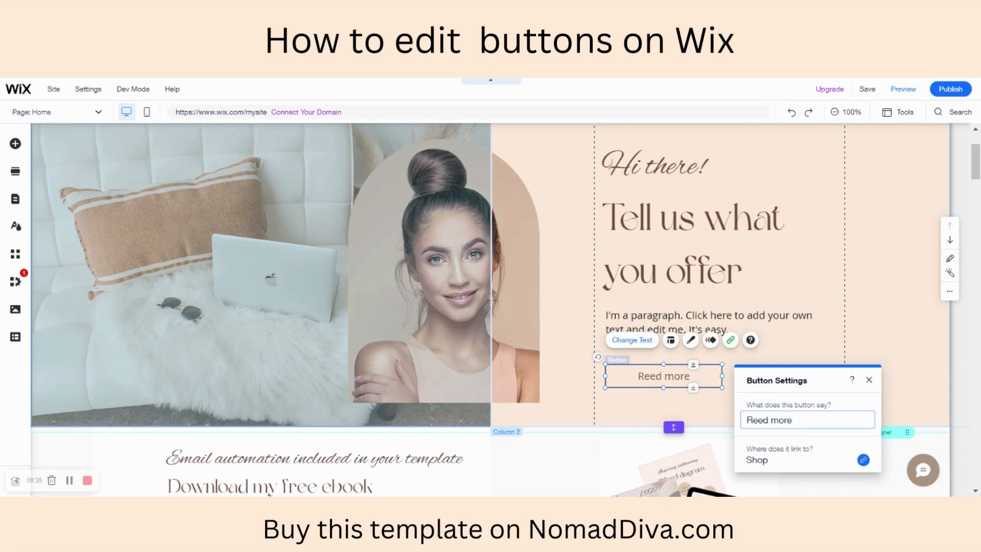
- Link the "Reed more" button to the About me page and close its settings
click(863, 461)
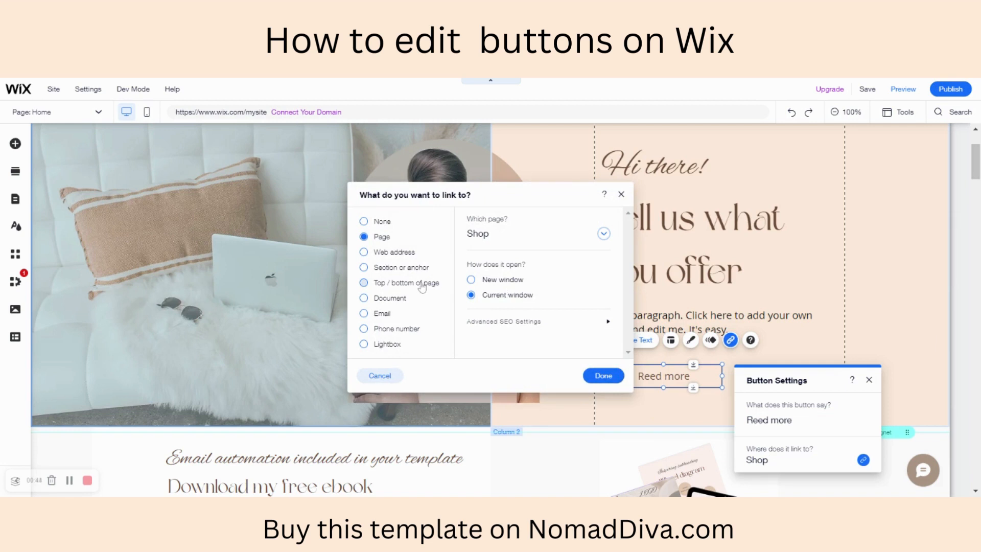
click(507, 240)
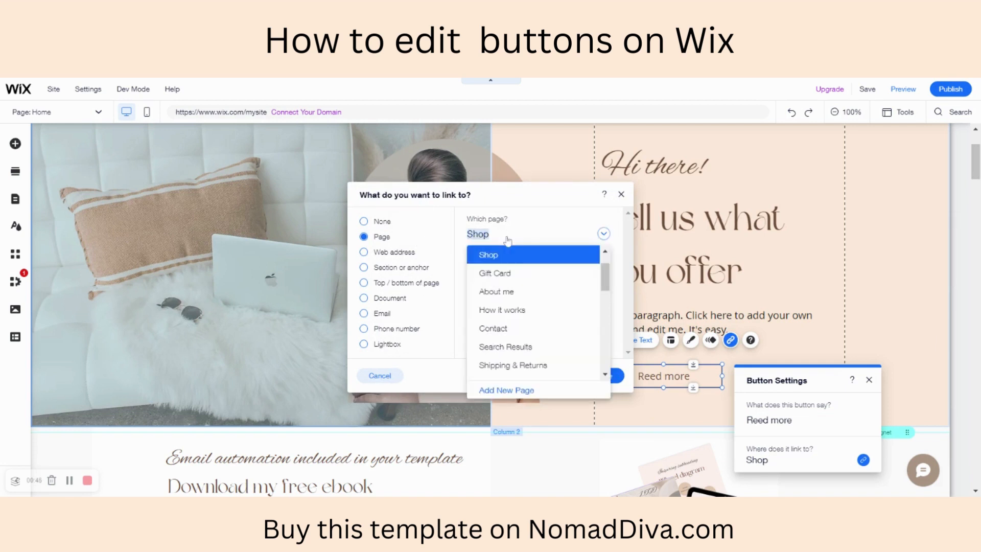
scroll(554, 307, up, 1)
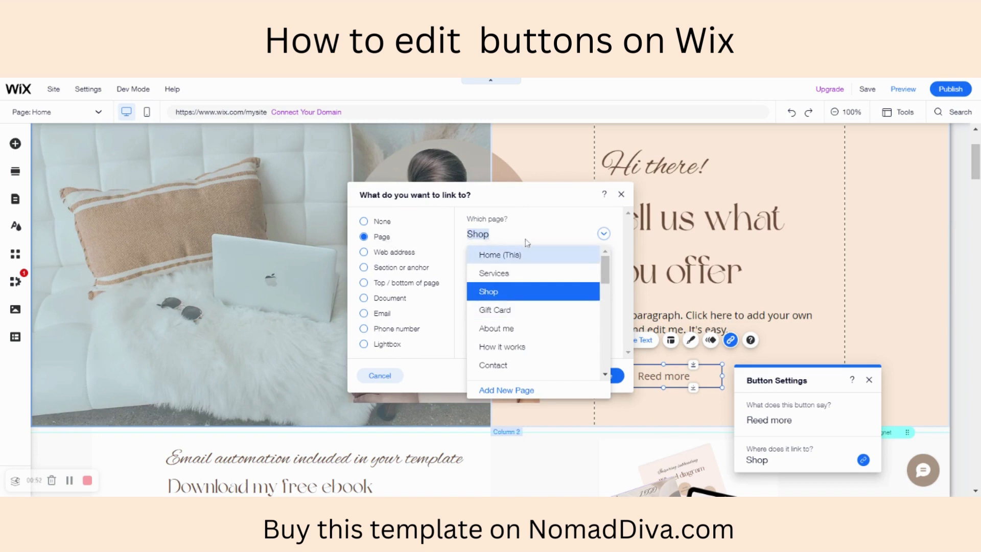
click(518, 331)
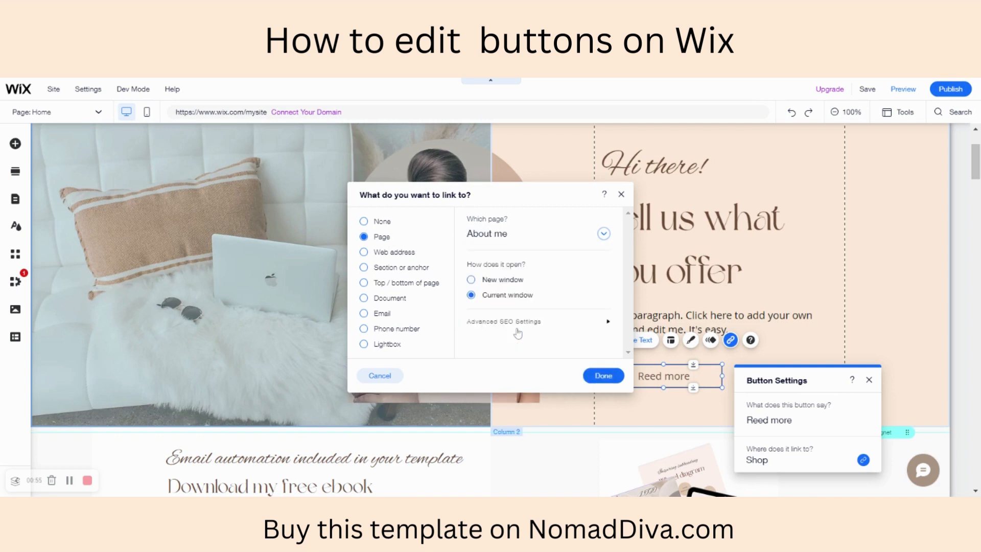
click(606, 378)
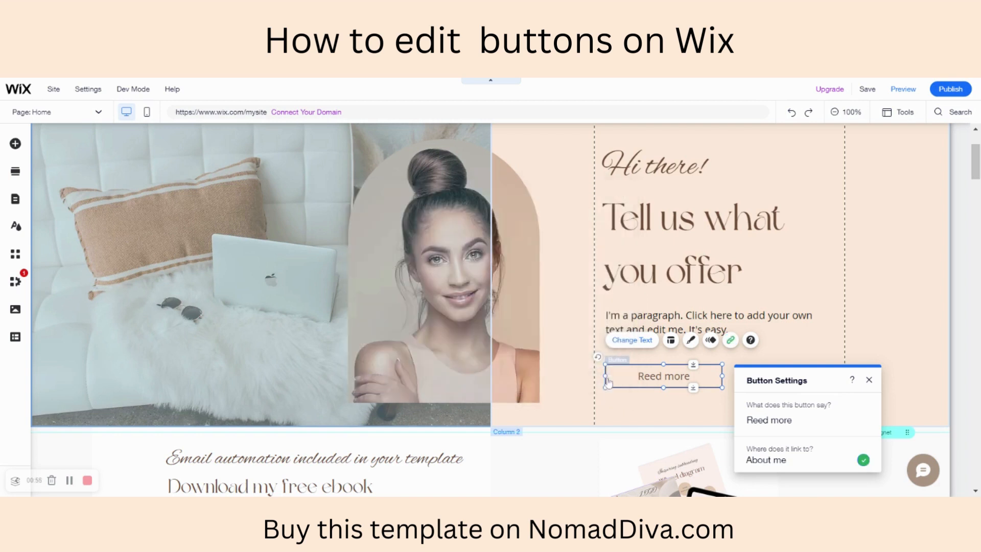
click(648, 411)
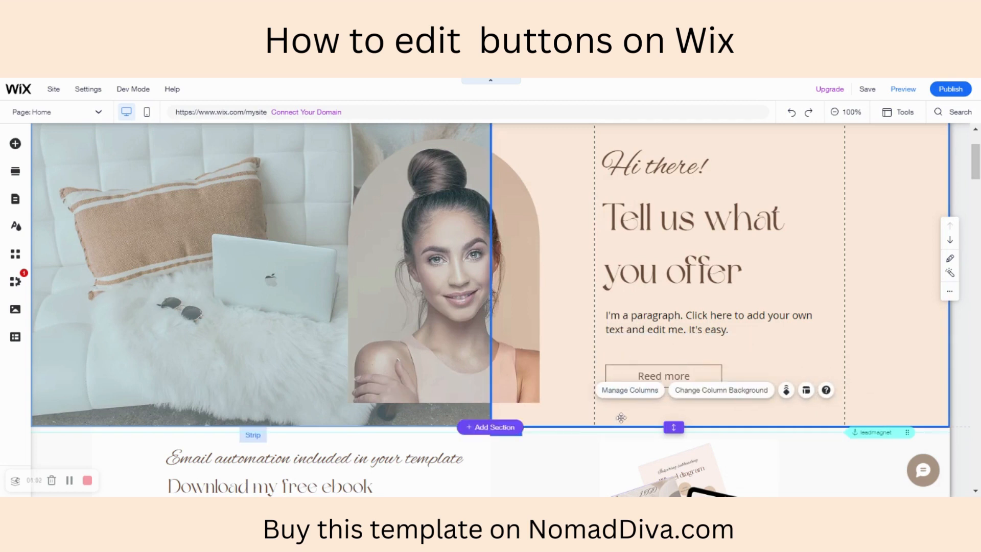
- Try left and right text alignment on the "Reed more" button, then restore centre alignment
click(651, 376)
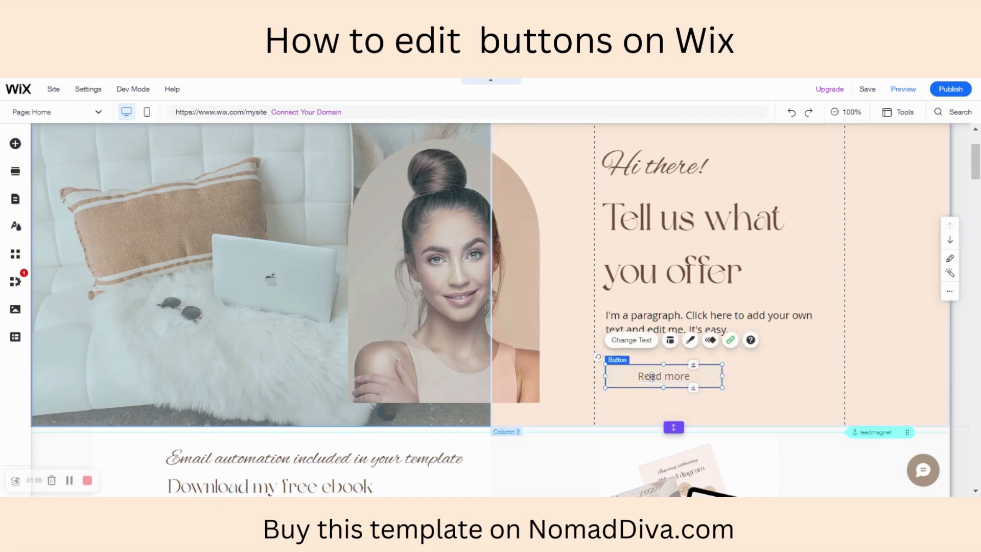
click(672, 341)
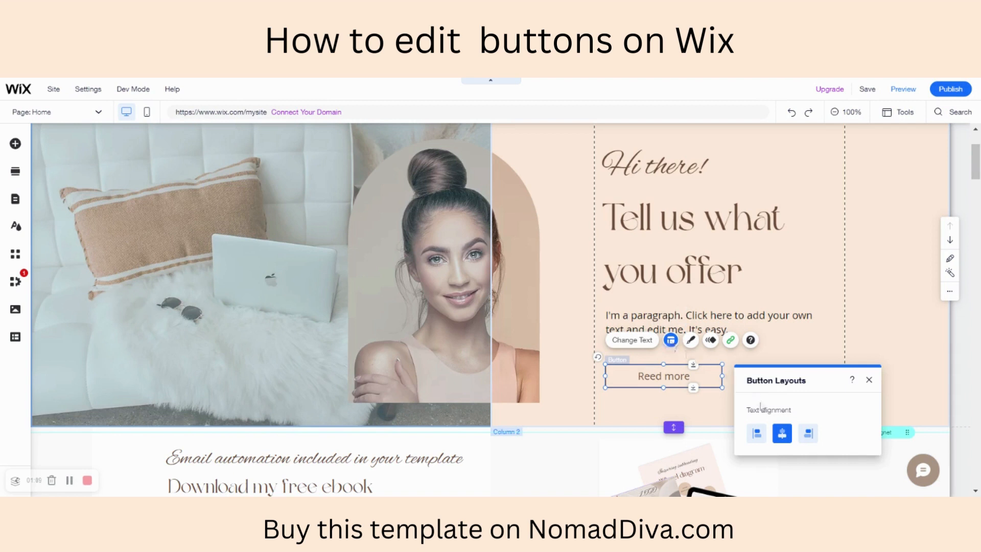
click(757, 433)
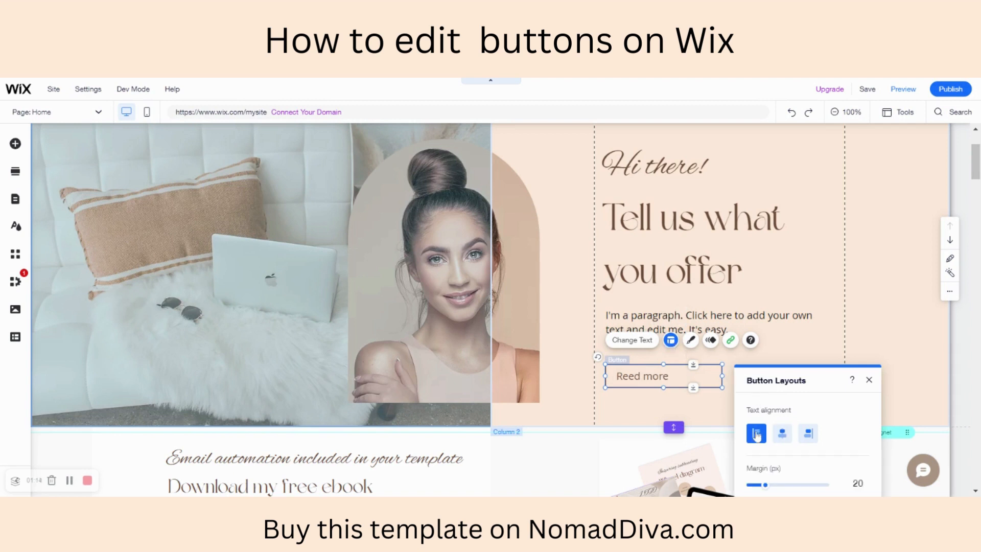
click(783, 436)
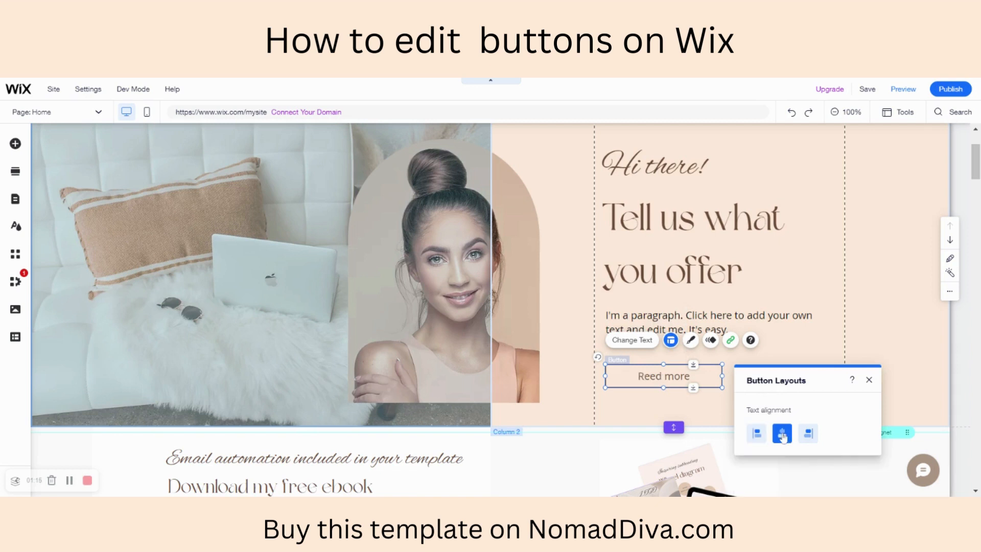
click(807, 439)
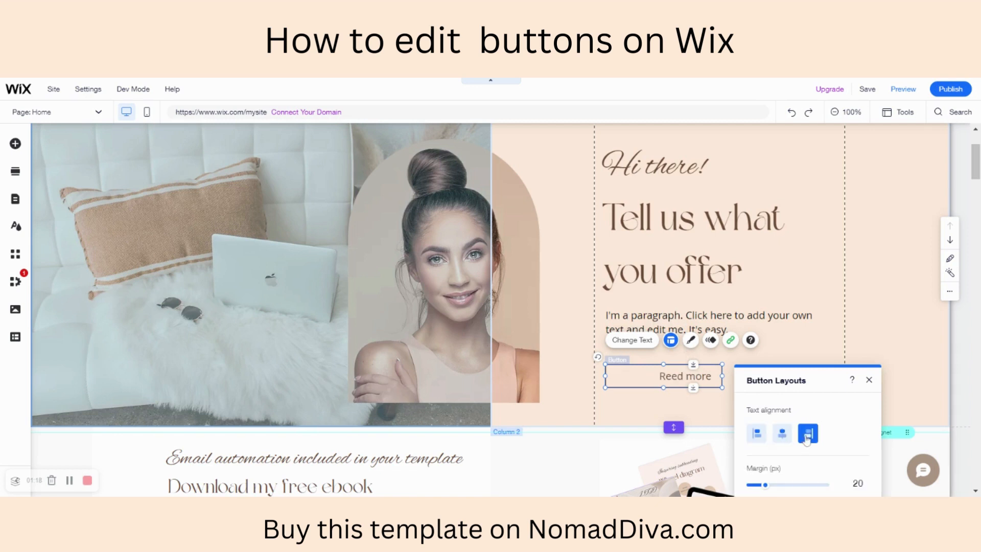
click(783, 438)
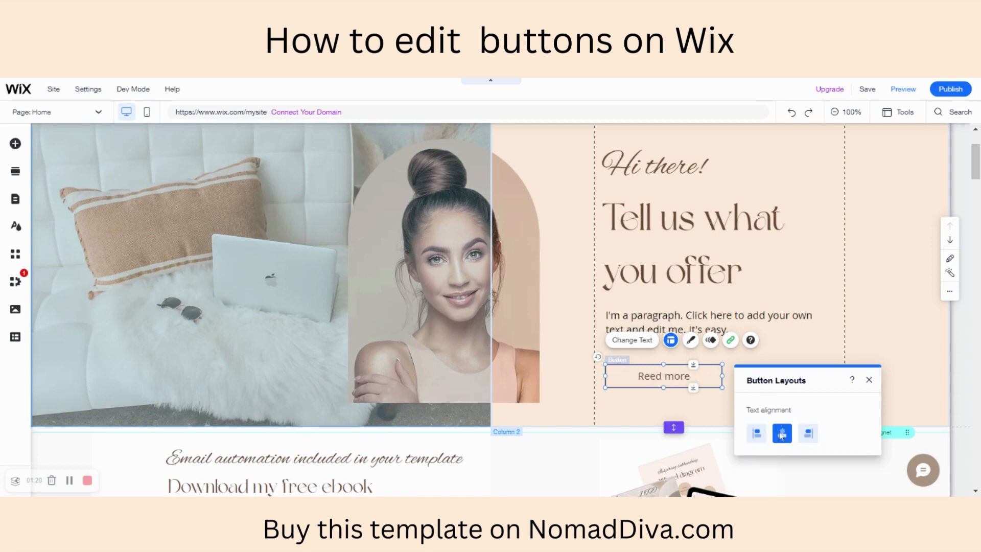
- Browse the preset button designs, then customize the regular-state background with the dark brown theme colour at 100% opacity
click(691, 341)
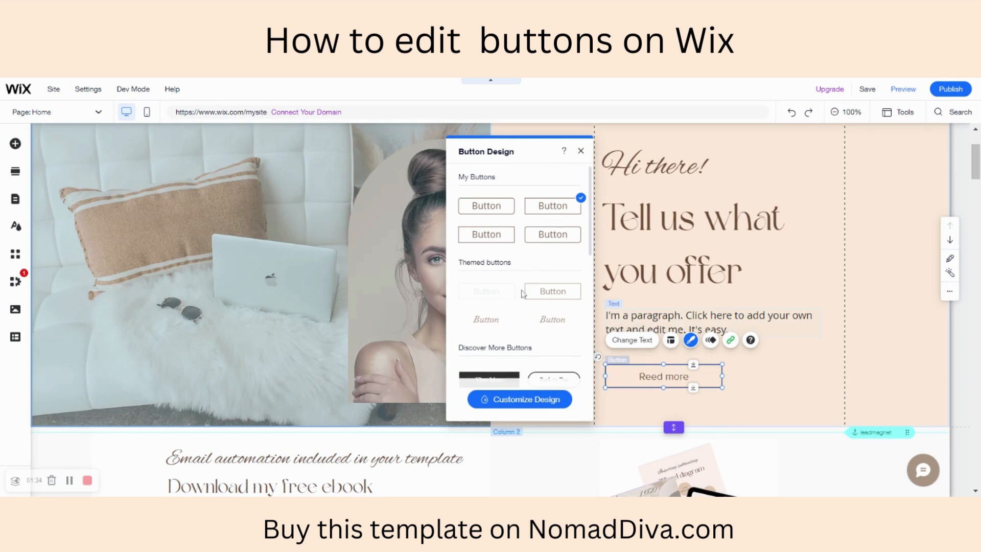
scroll(523, 294, down, 4)
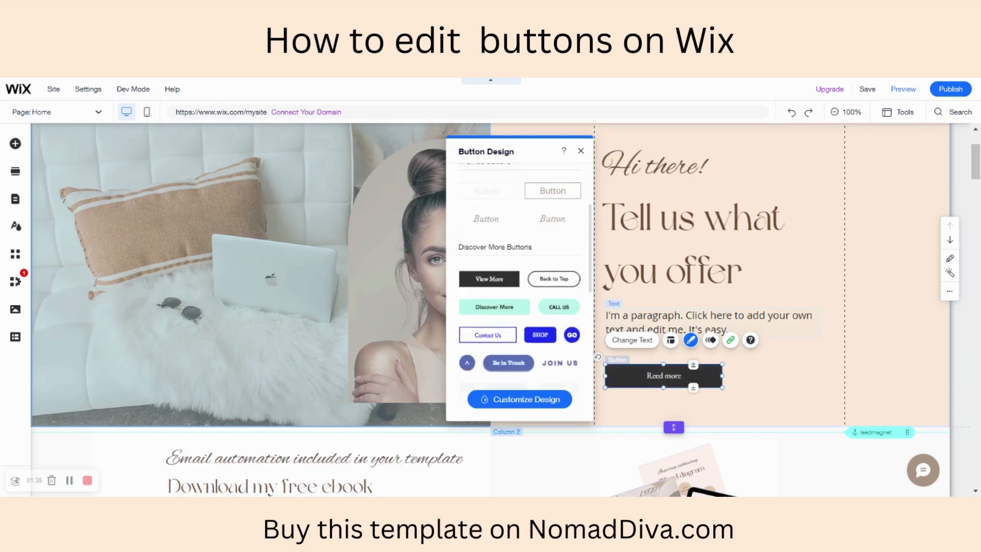
scroll(490, 373, down, 10)
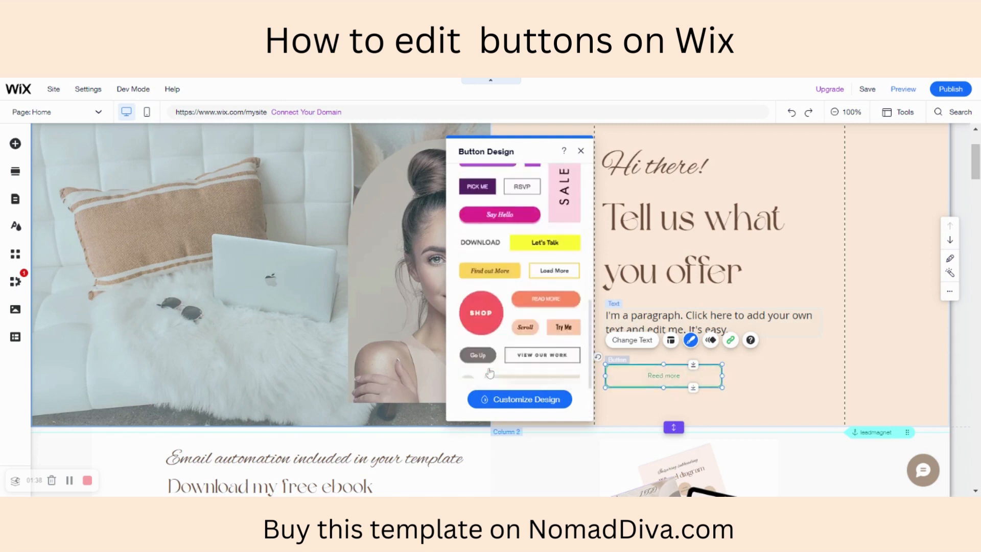
scroll(490, 373, up, 15)
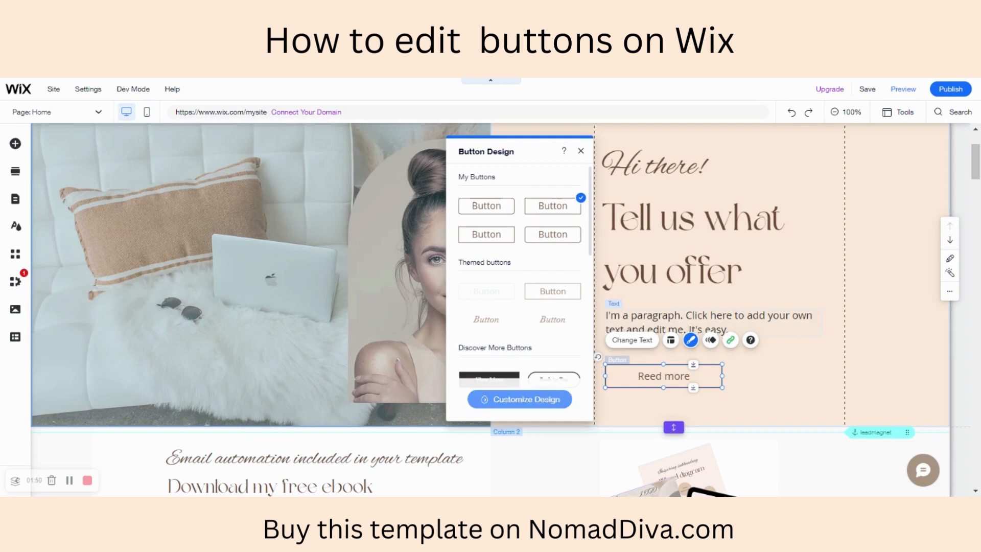
click(524, 400)
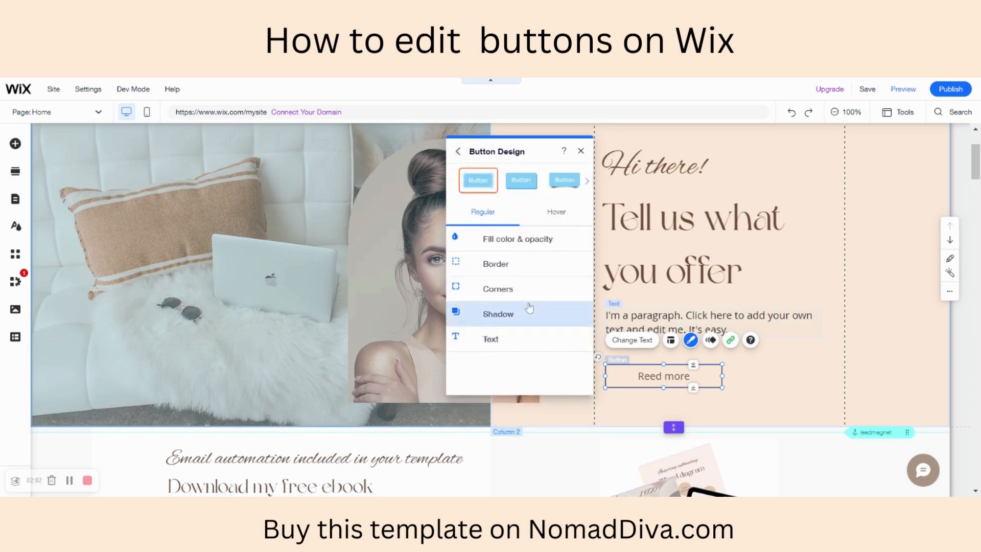
click(554, 240)
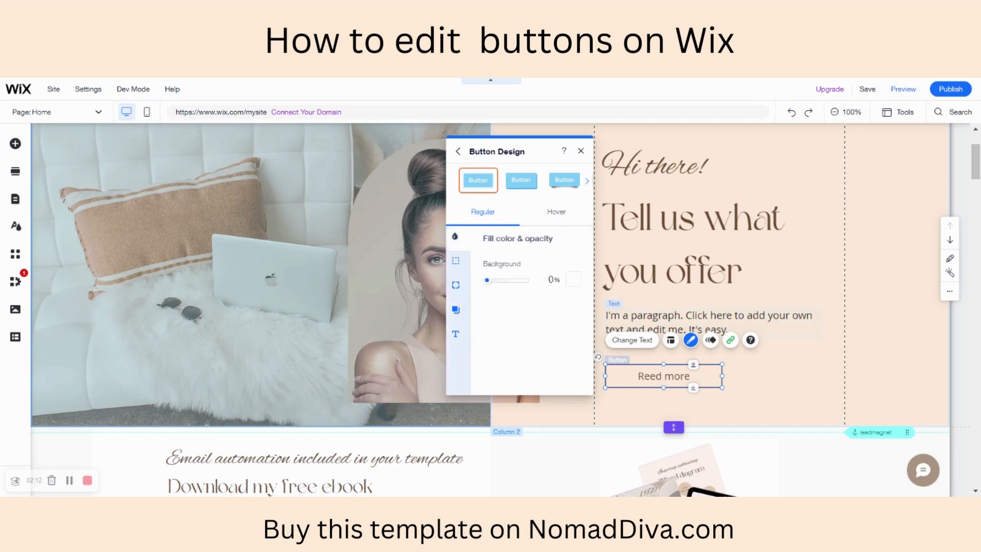
click(573, 280)
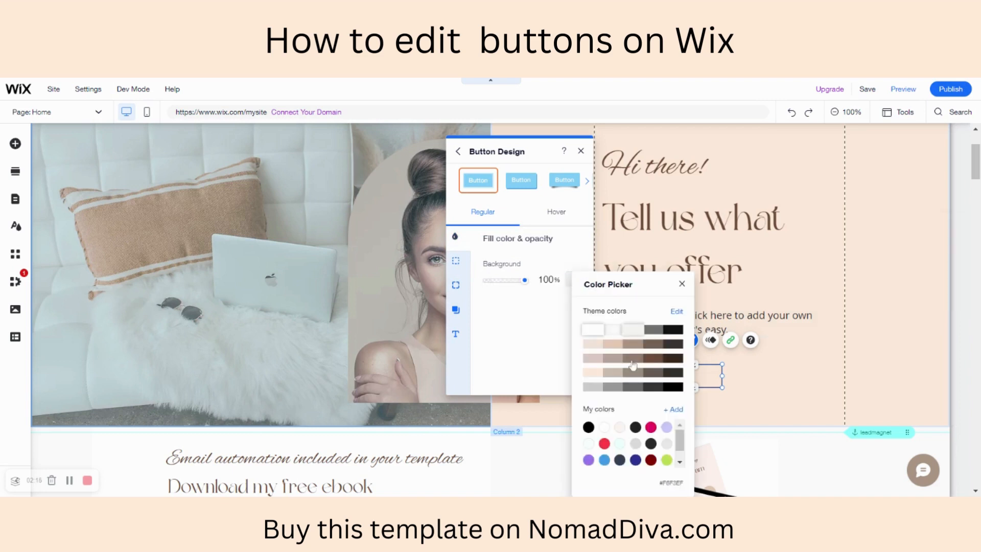
click(655, 360)
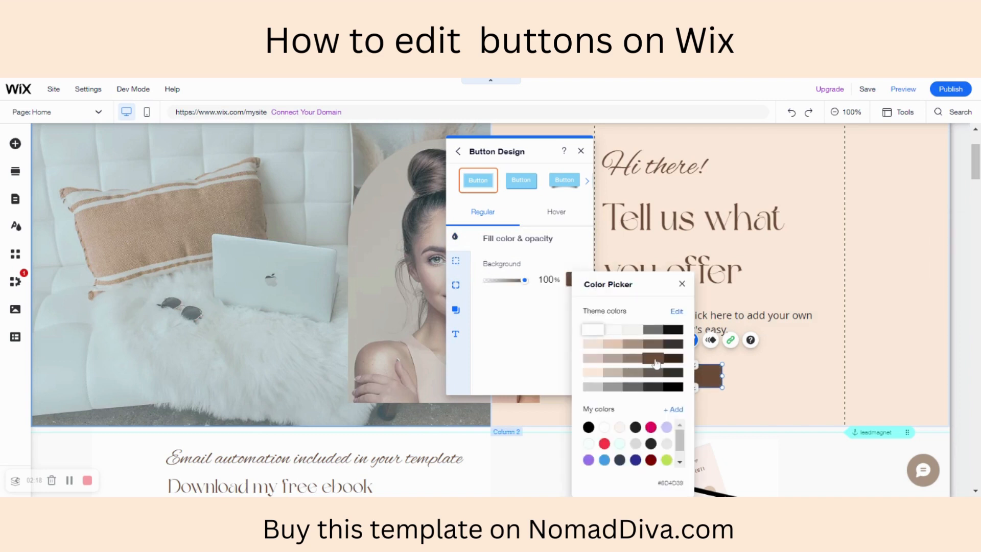
click(523, 340)
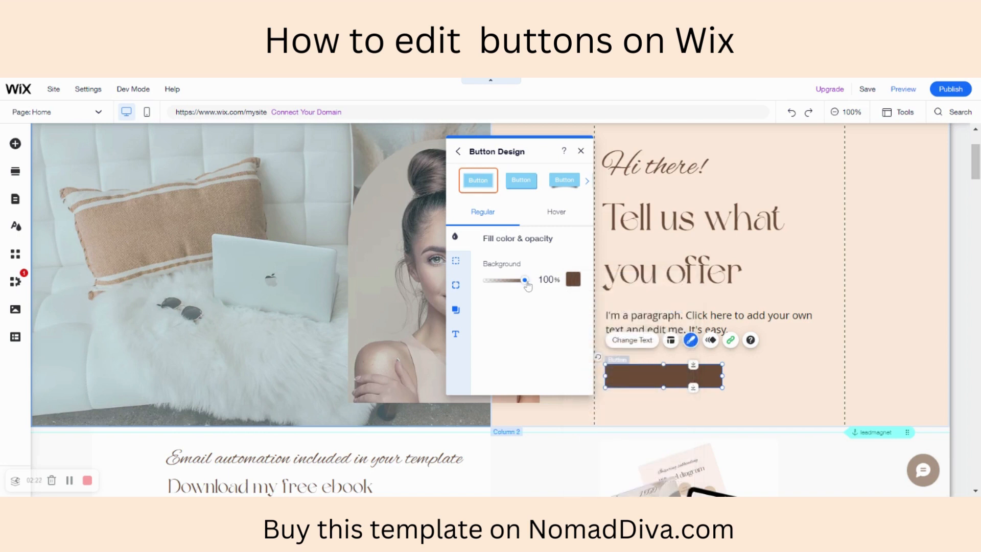
mouse_move(525, 280)
mouse_down()
mouse_move(504, 285)
mouse_move(537, 284)
mouse_up()
- Set the button's border opacity to 0% and its width to 0 px
click(457, 262)
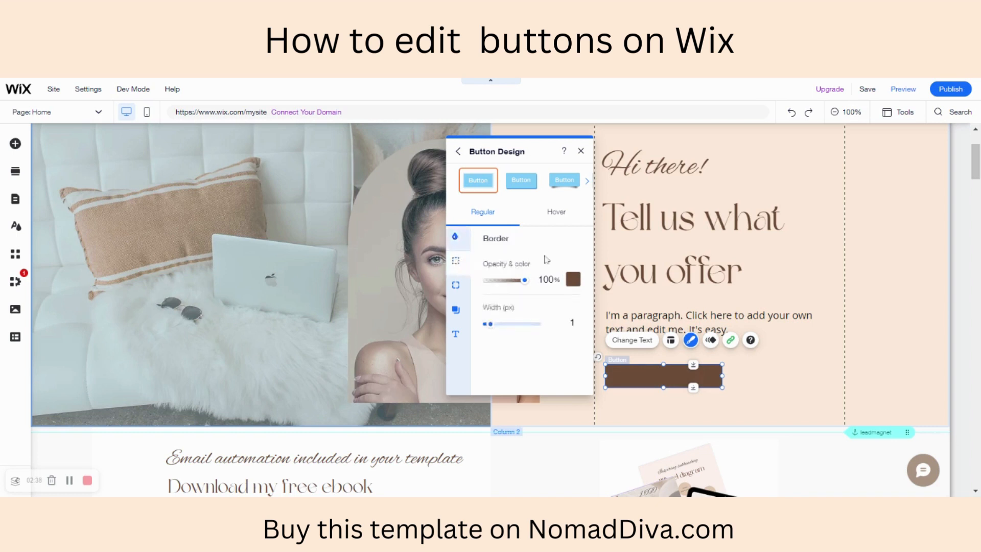
click(575, 280)
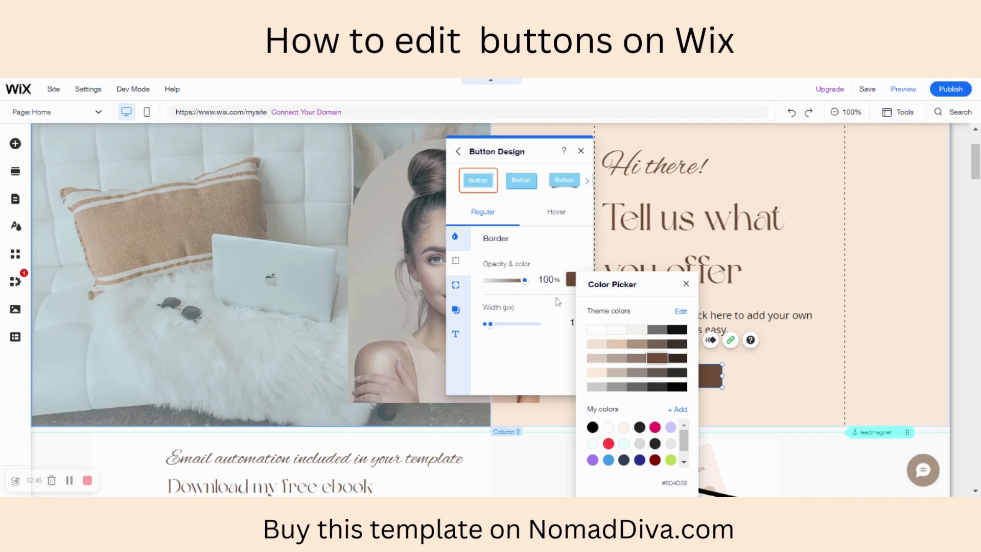
click(527, 282)
drag(527, 282, 484, 281)
drag(490, 324, 486, 323)
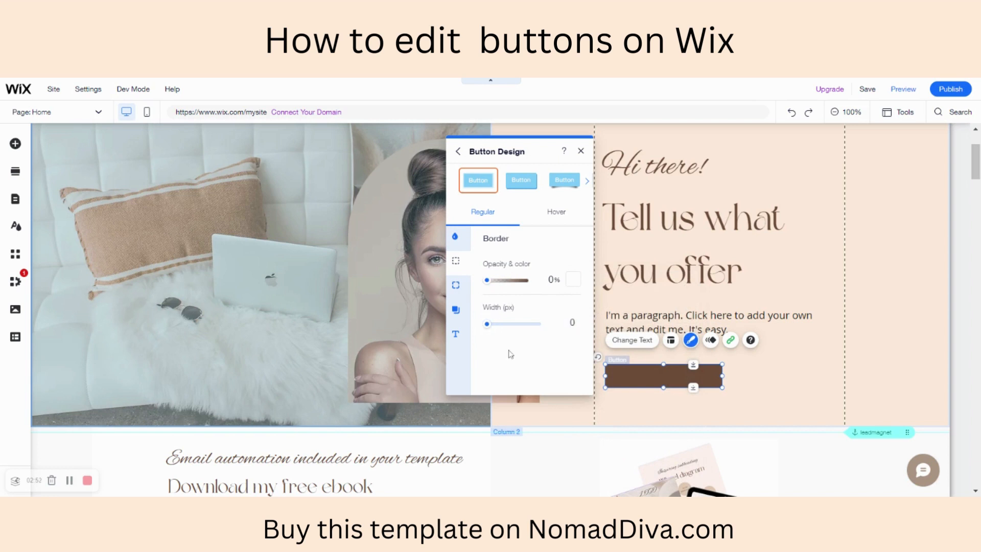
- Give the button a 2 px border at 100% opacity in the magenta-pink saved colour and deselect it
drag(487, 324, 492, 327)
drag(487, 280, 525, 281)
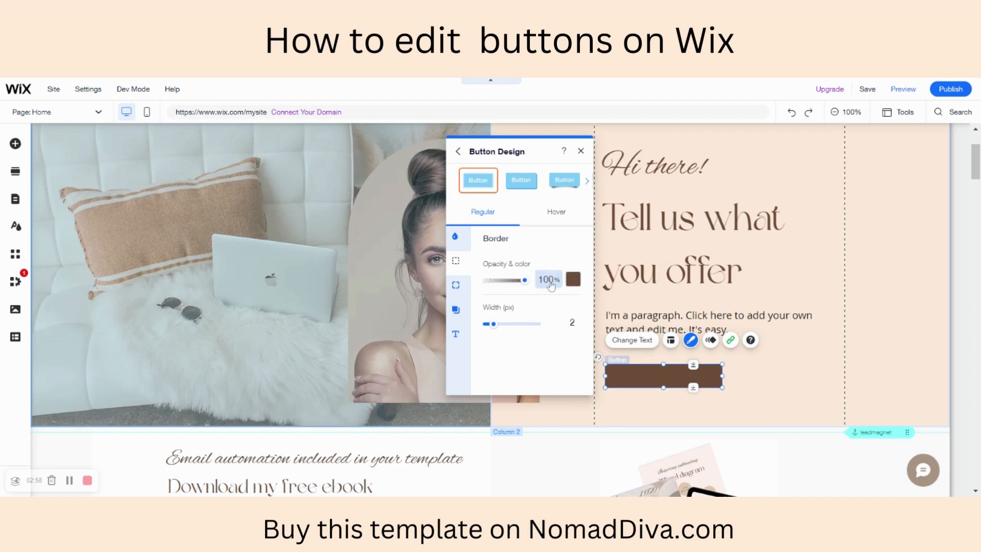
click(573, 279)
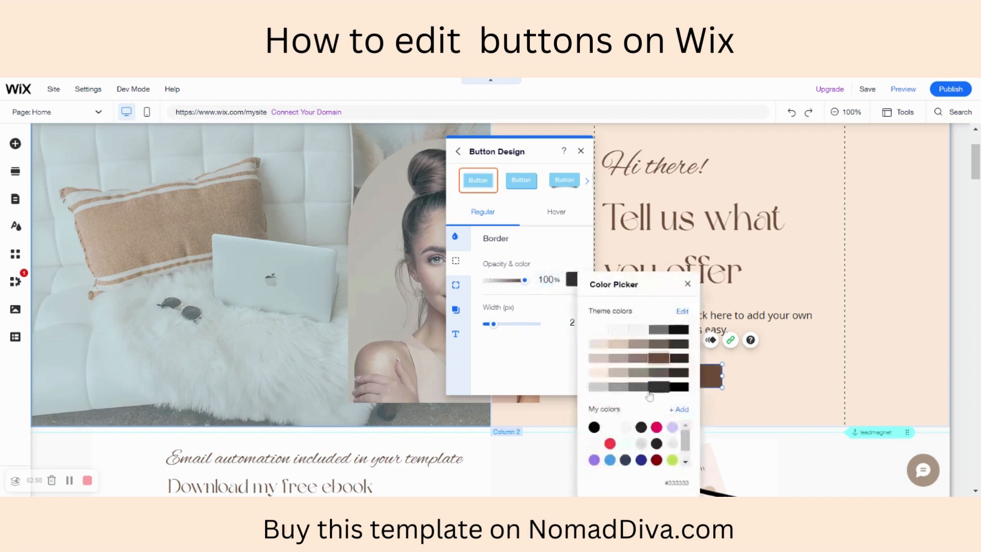
click(657, 428)
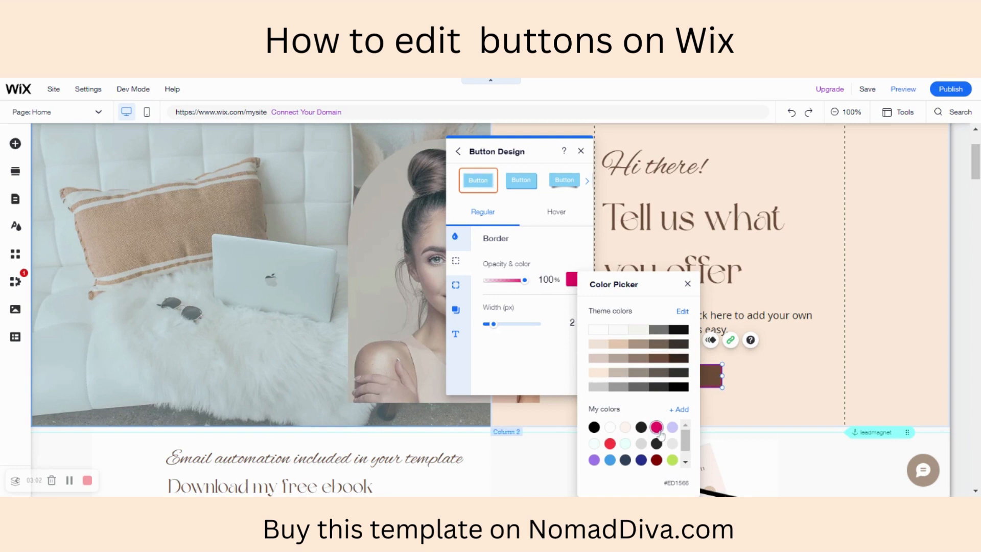
click(531, 380)
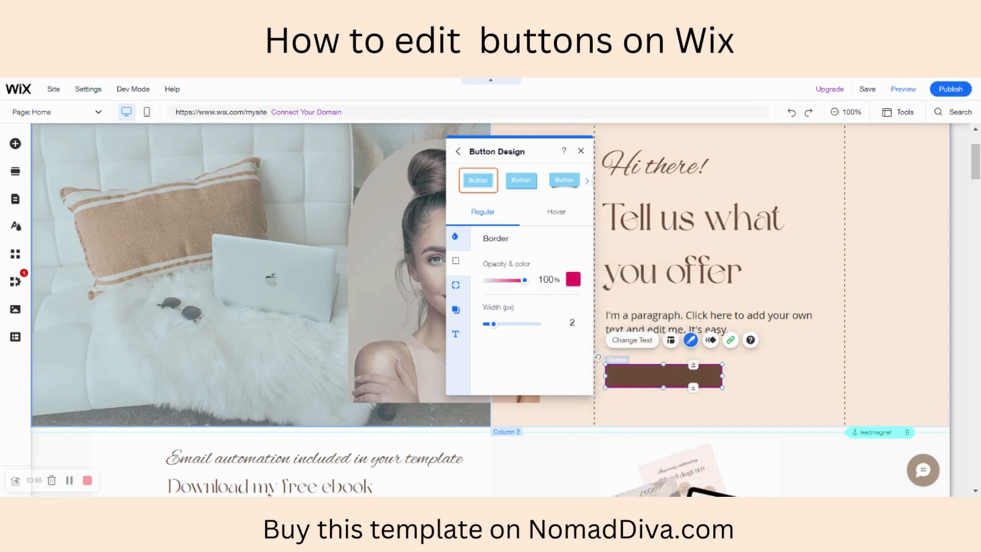
click(629, 410)
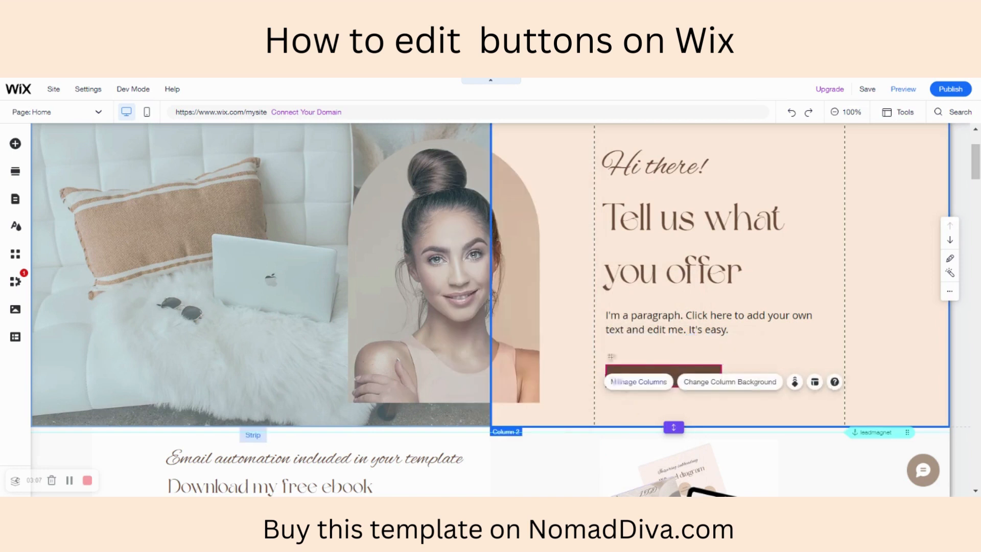
- Round the button's corners in its regular-state design by setting the linked corner radius, and deselect it
click(680, 376)
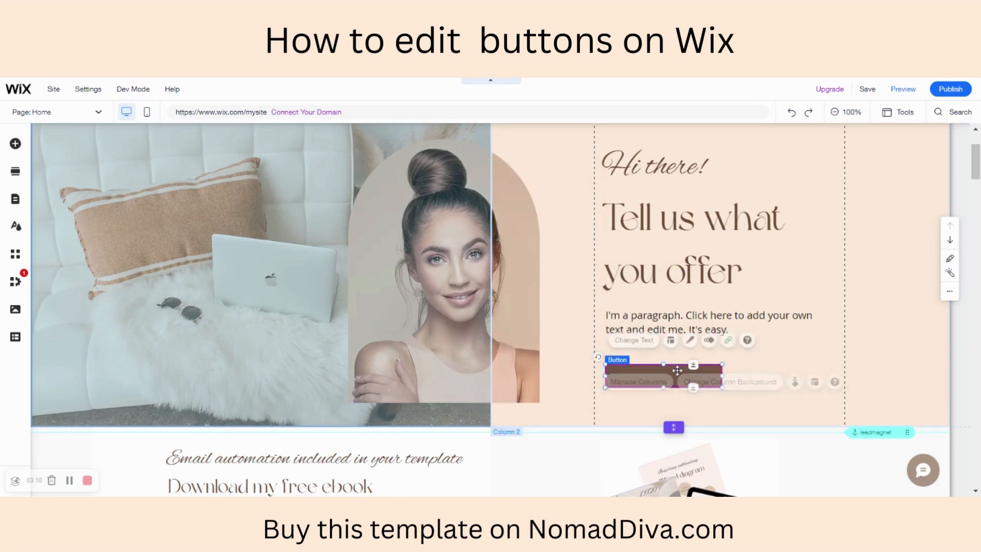
click(690, 341)
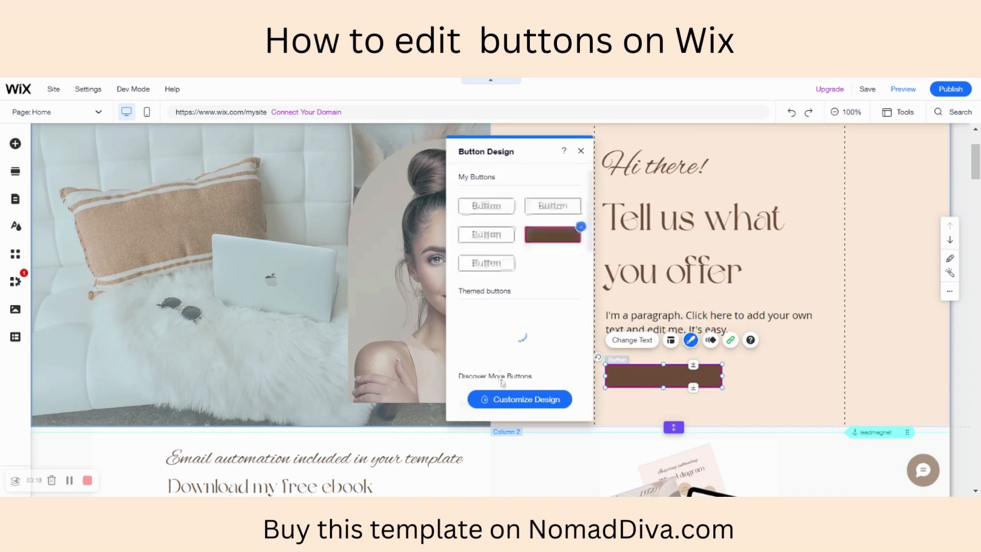
click(515, 402)
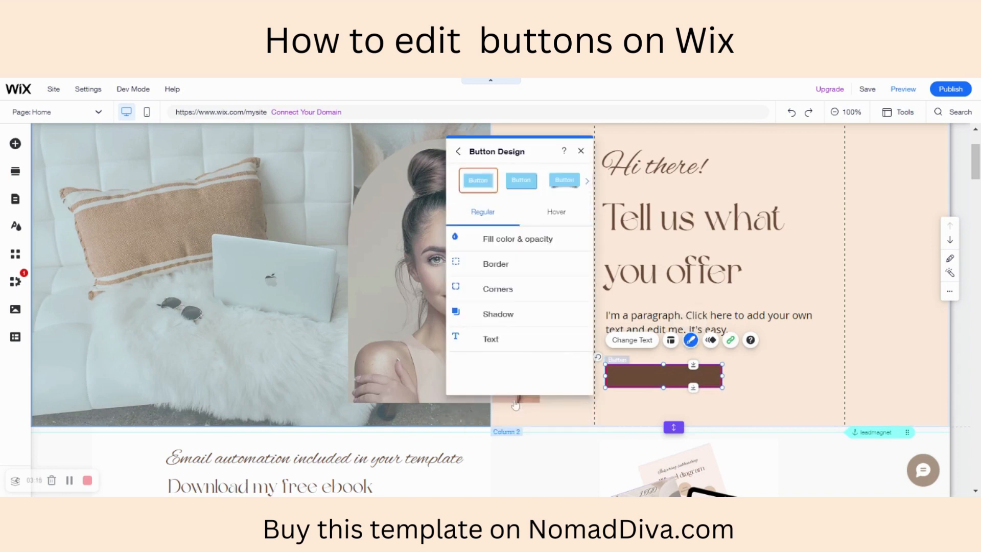
click(458, 290)
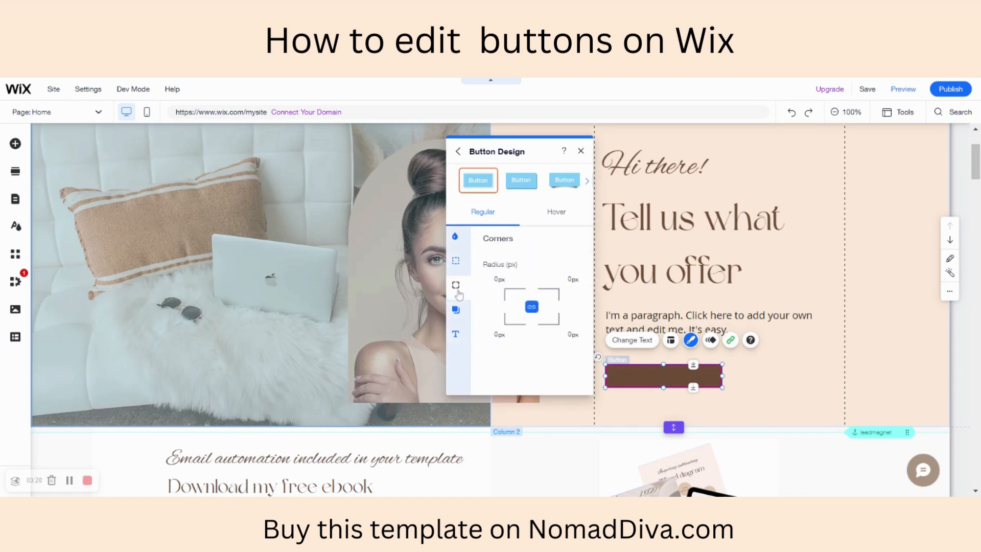
click(499, 280)
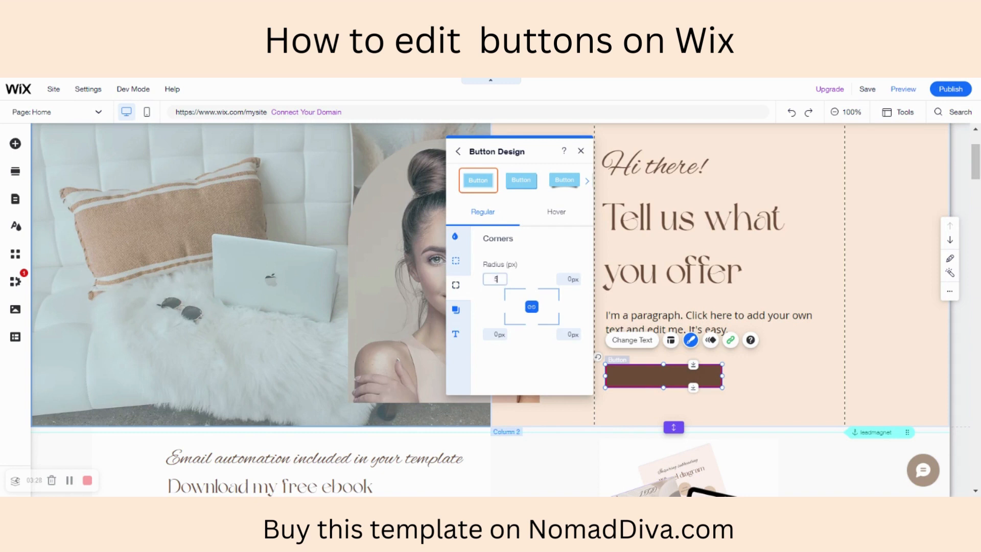
key(Return)
click(762, 380)
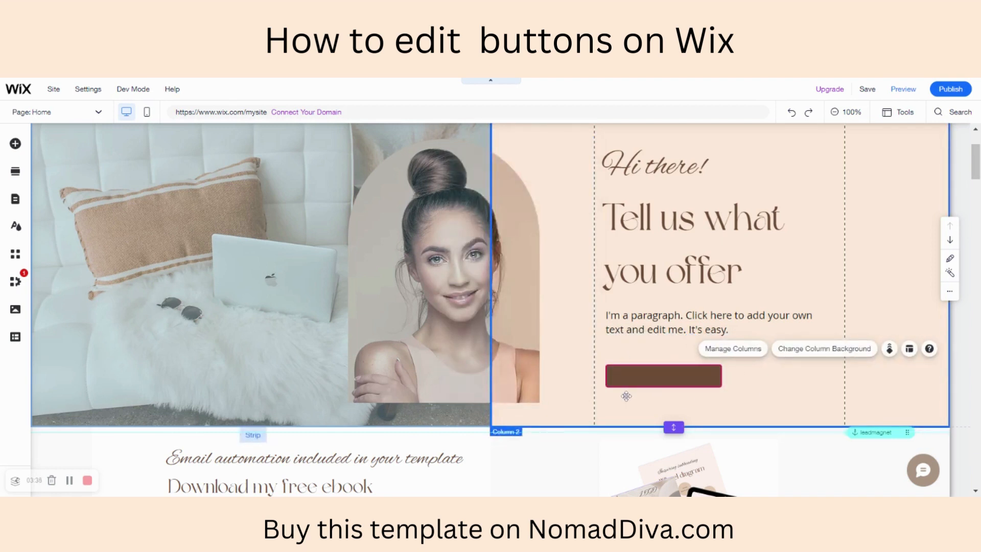
- Apply a shadow to the regular state of the button and turn its angle to about 108°
click(649, 377)
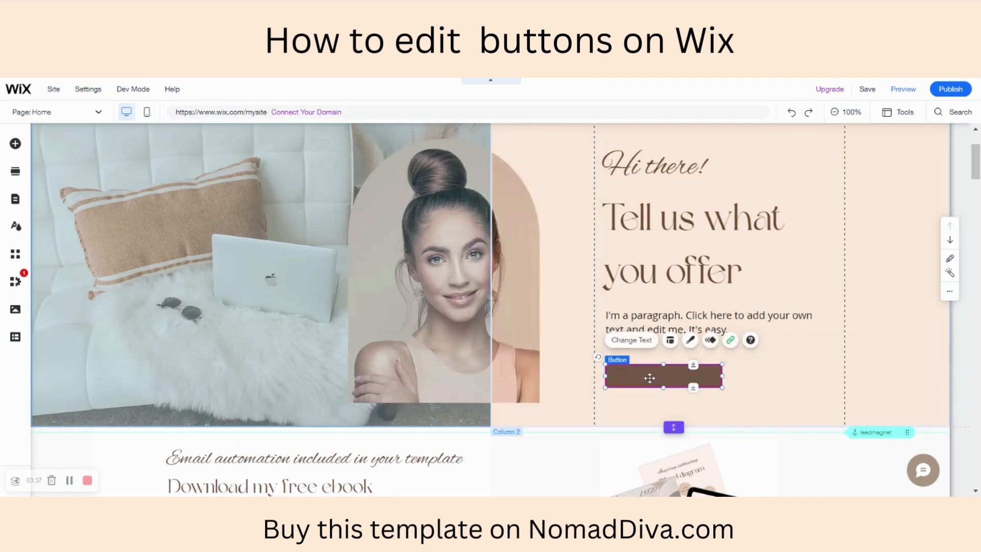
click(690, 340)
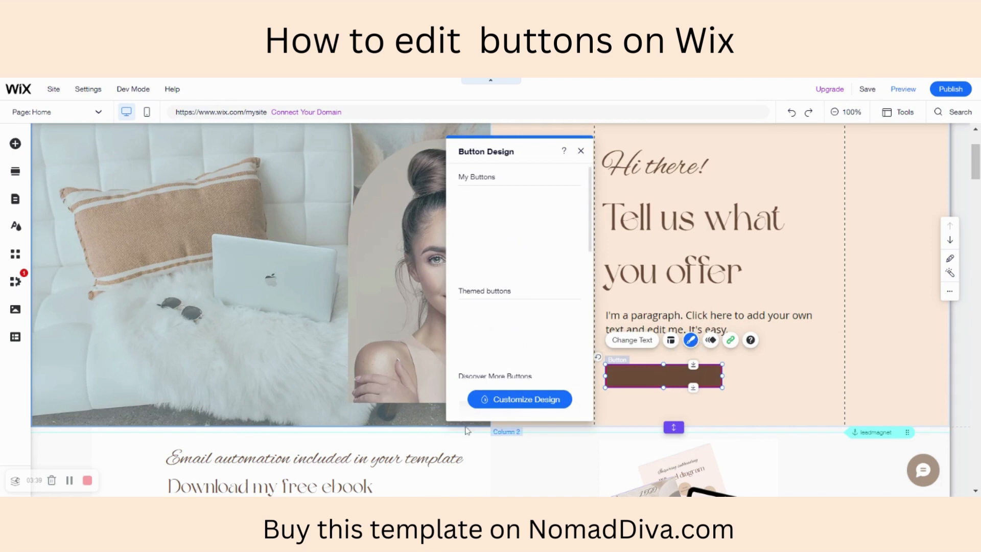
click(494, 401)
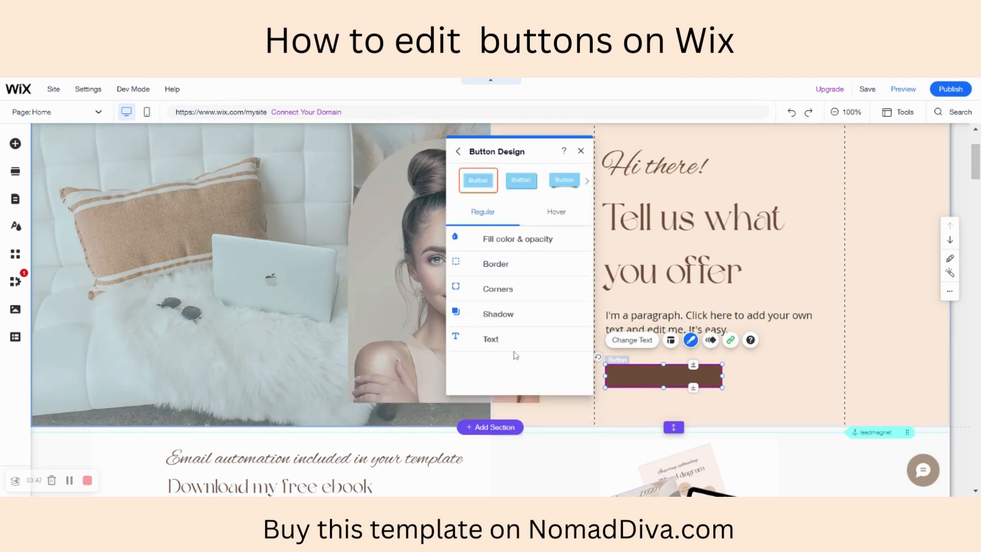
click(504, 315)
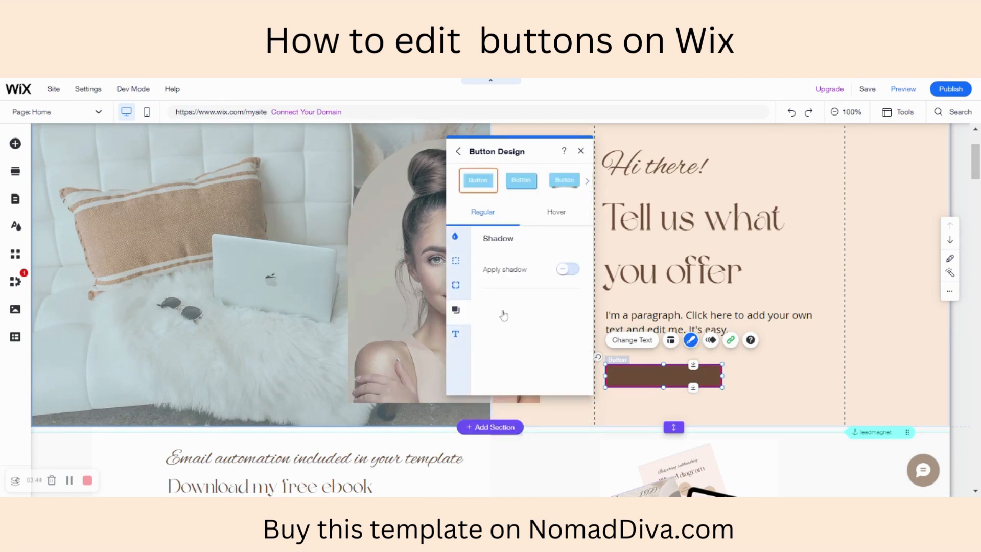
click(570, 271)
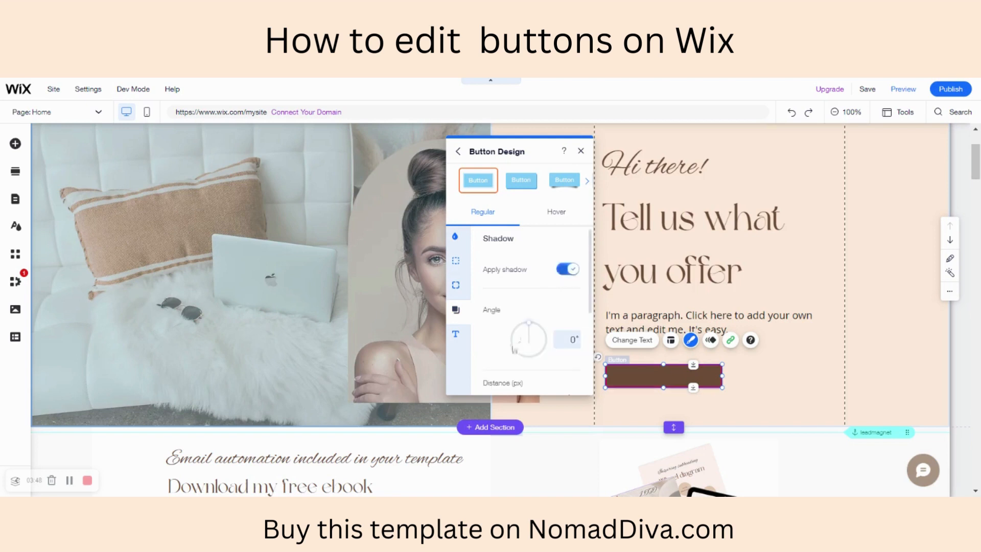
drag(530, 323, 545, 345)
- Set the button shadow's distance to about 5 px and its angle to about 172°, keeping its colour
scroll(527, 320, down, 3)
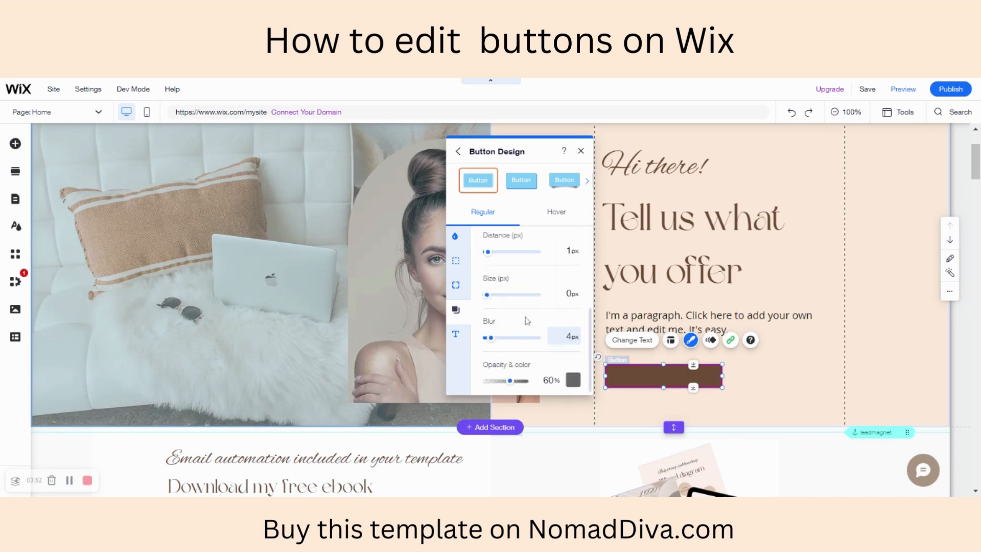
drag(488, 251, 492, 255)
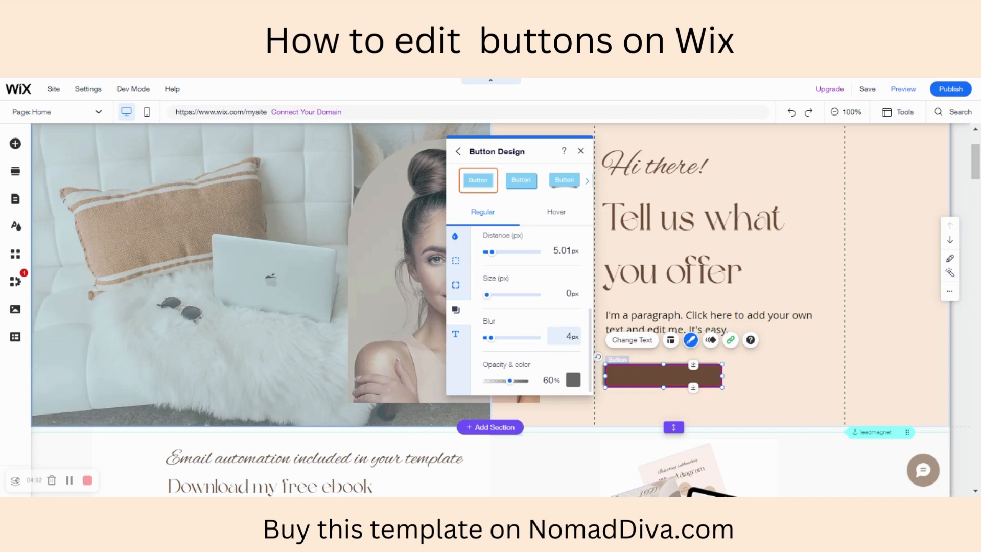
click(572, 382)
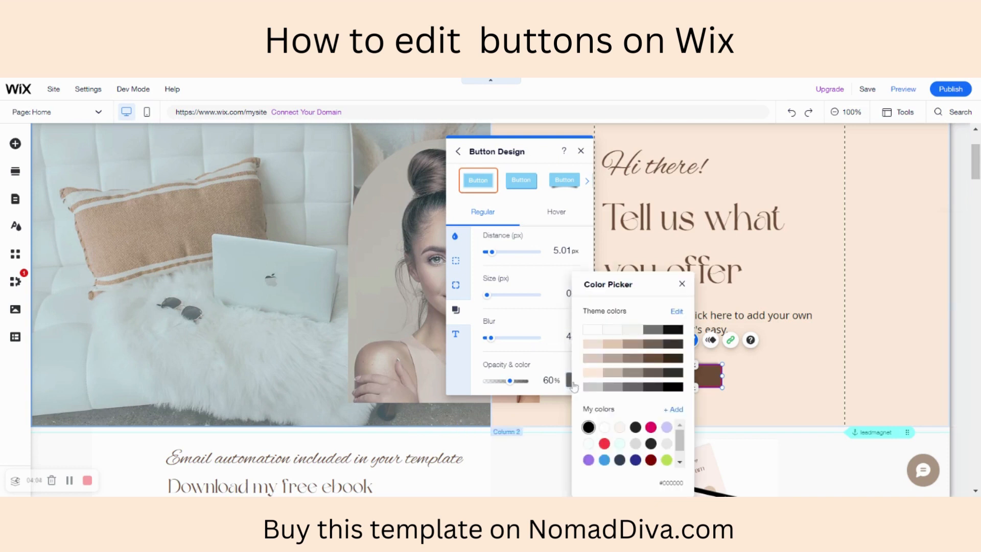
click(545, 365)
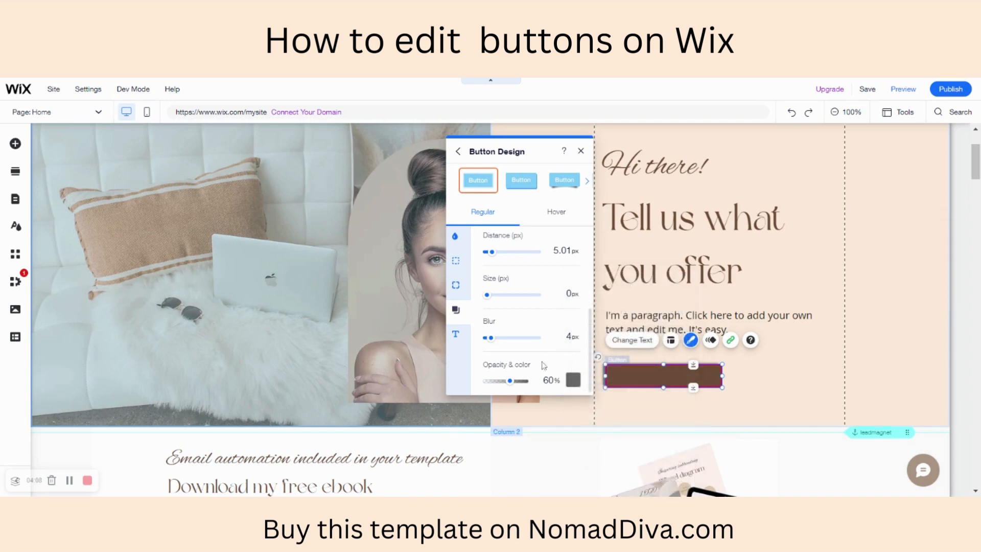
scroll(588, 337, up, 3)
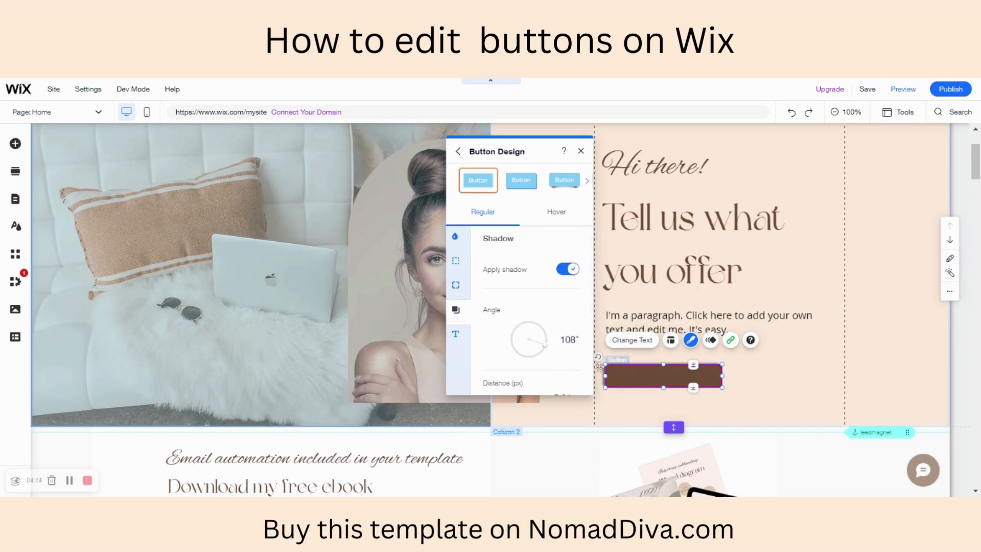
drag(547, 350, 532, 355)
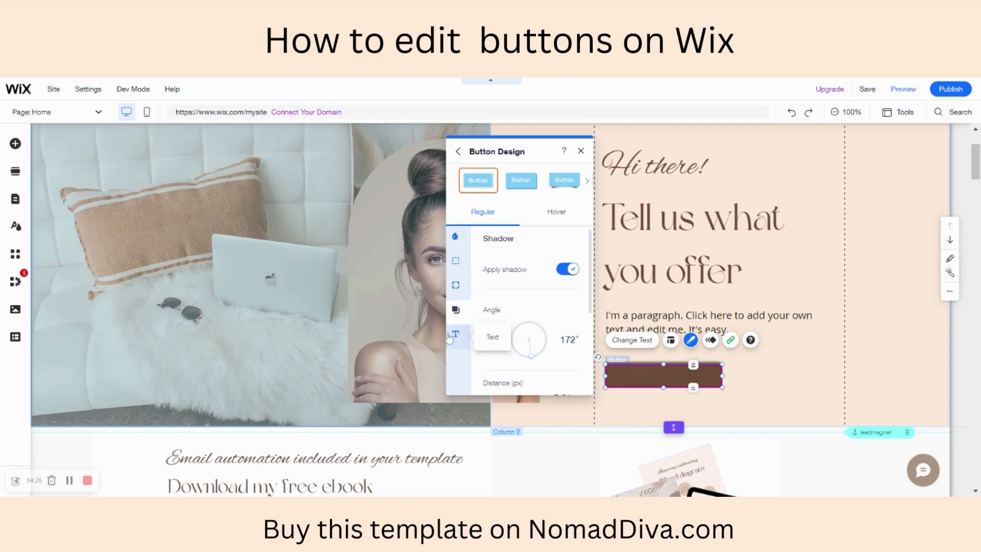
- Change the button's regular-state text colour to the white theme colour #FFFFFF
click(456, 336)
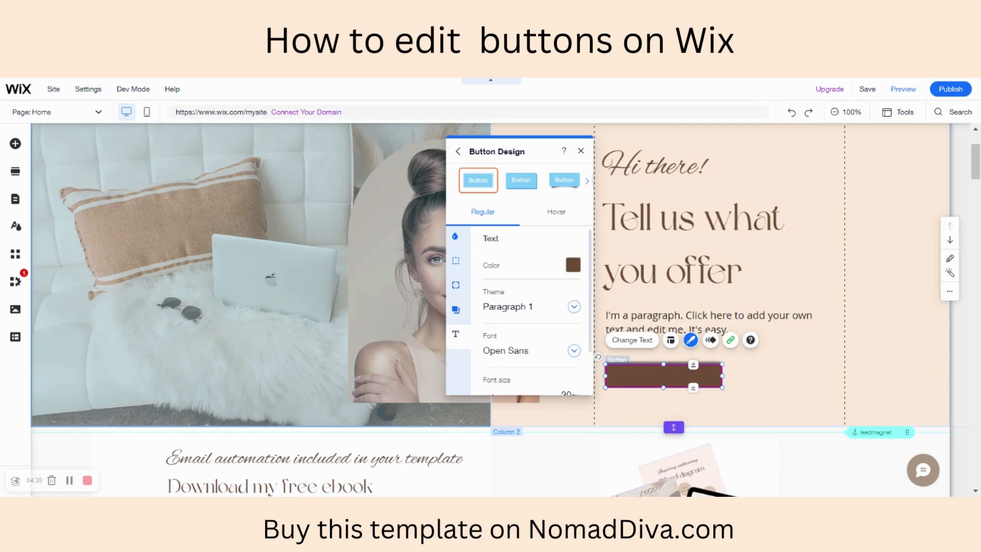
click(577, 265)
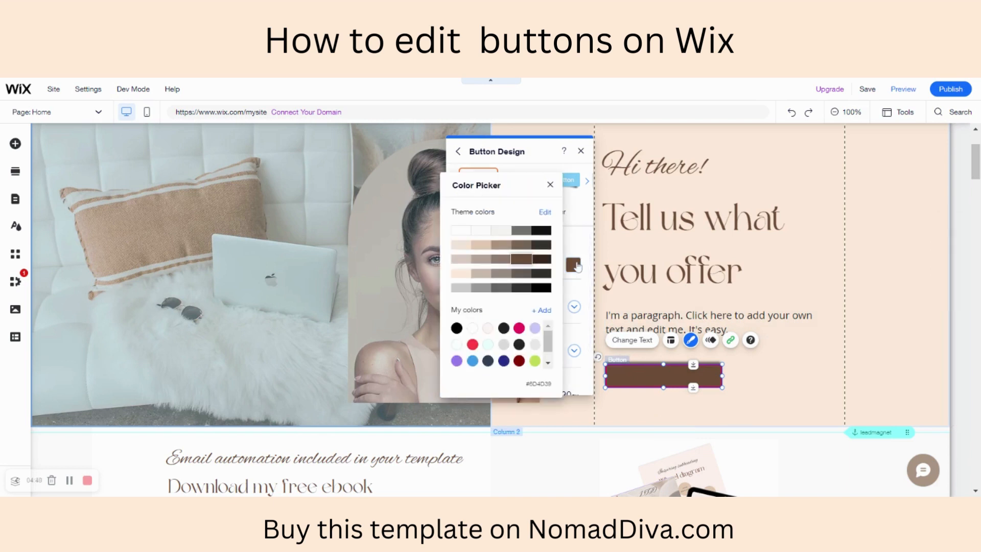
click(462, 231)
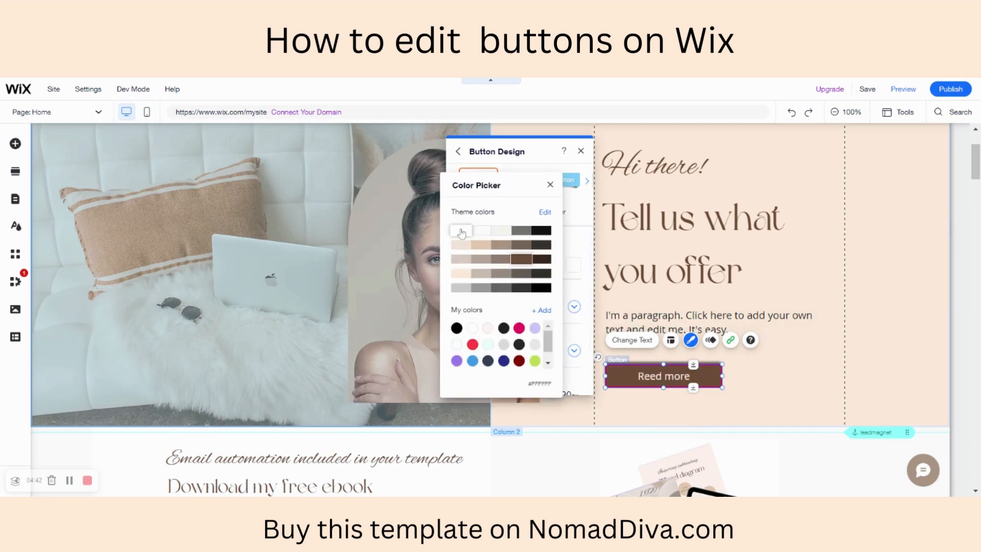
click(550, 185)
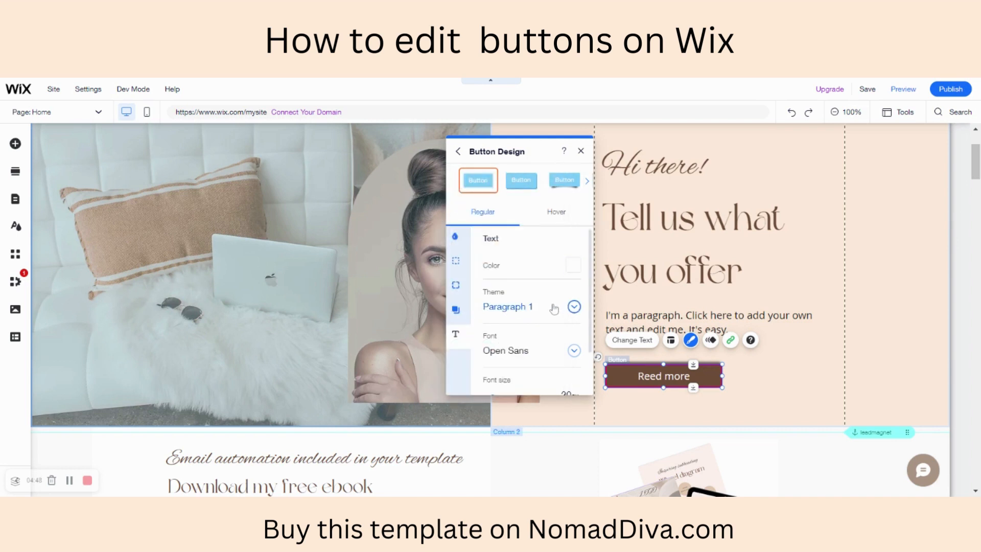
- Set the button text's font to Noticia Text
scroll(554, 309, down, 1)
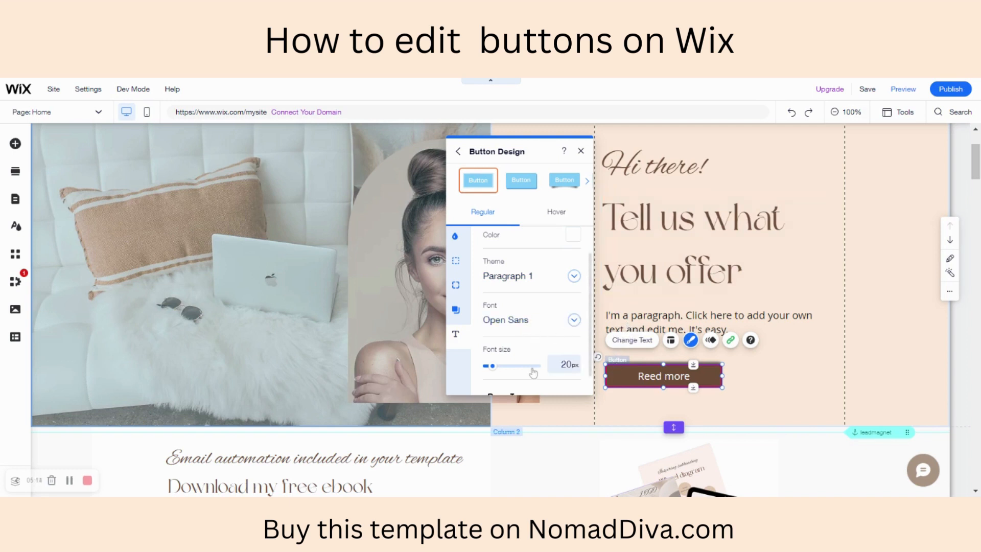
scroll(533, 372, down, 1)
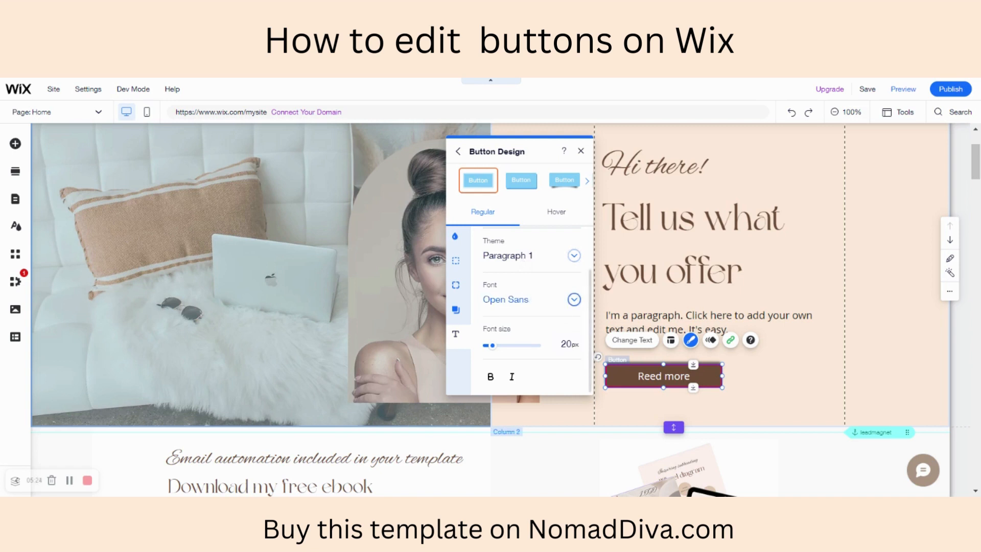
click(575, 300)
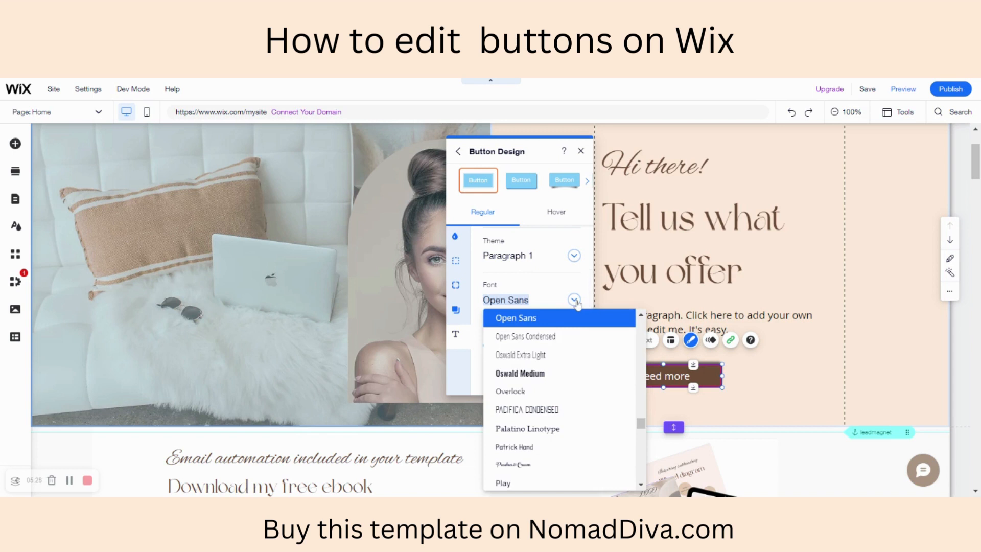
scroll(588, 374, up, 3)
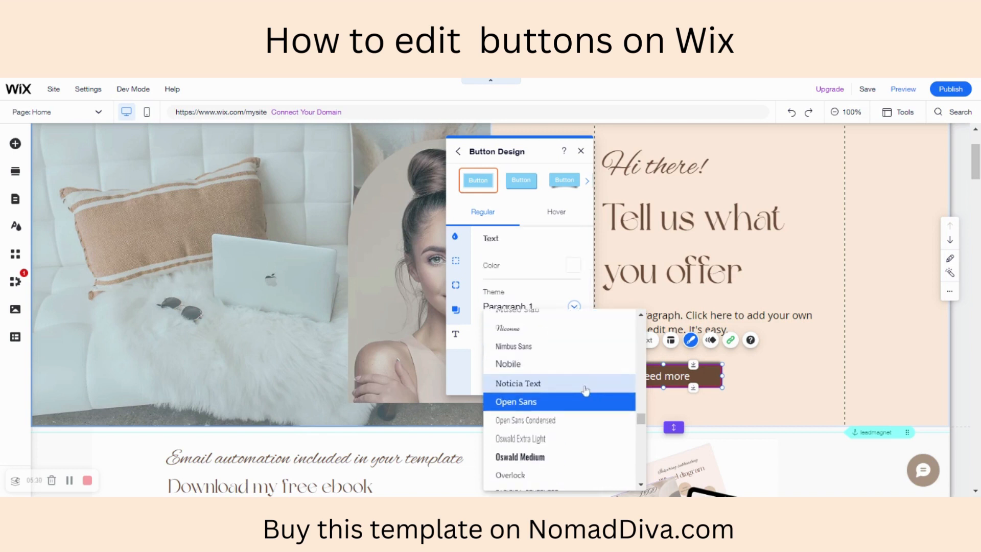
click(586, 390)
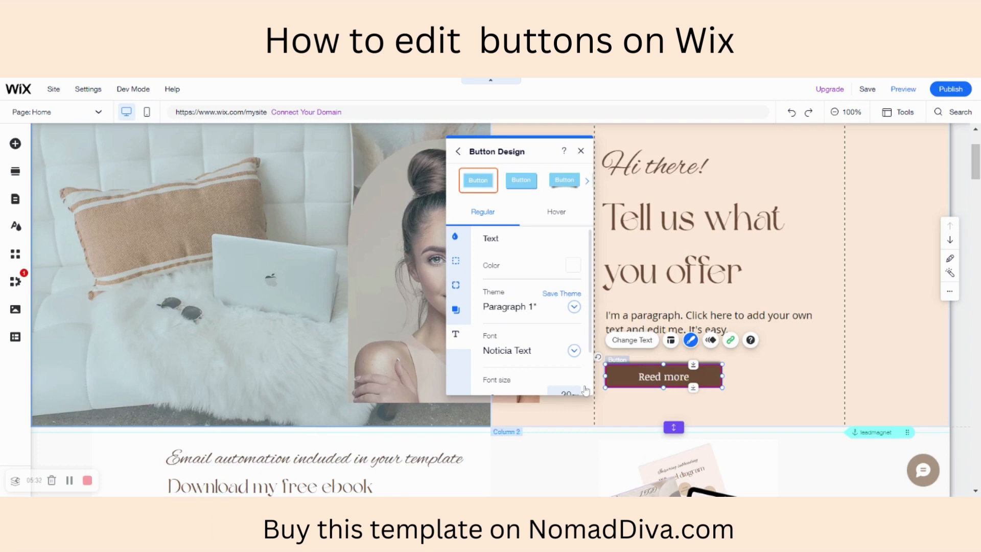
- Enlarge the button text to 37 px, make it bold and italic, and close the button design settings
scroll(562, 356, down, 1)
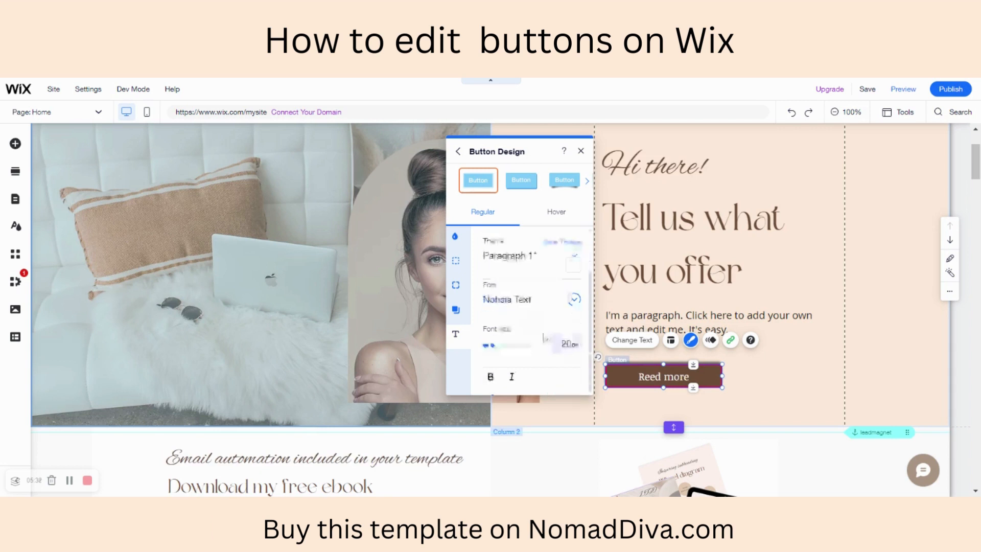
drag(492, 347, 498, 347)
click(490, 378)
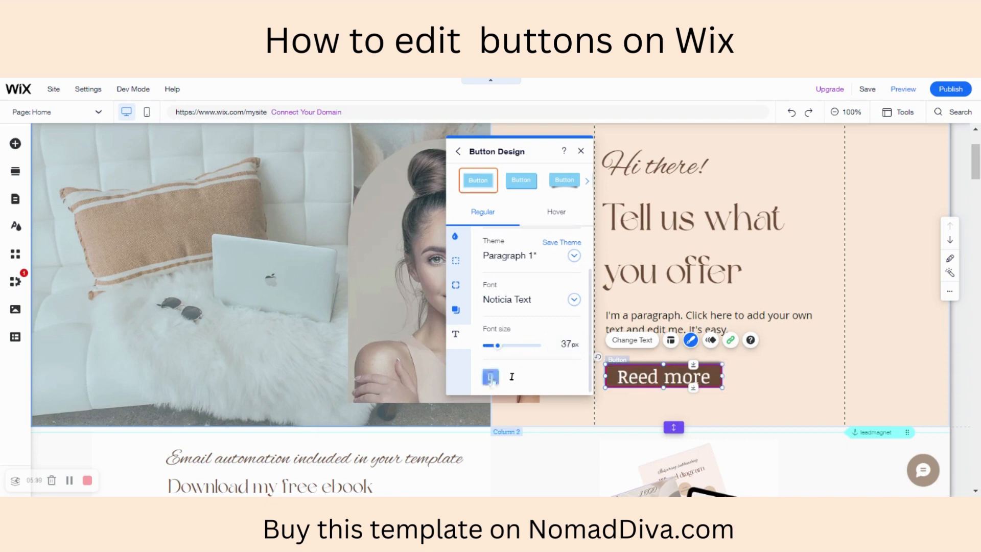
click(515, 381)
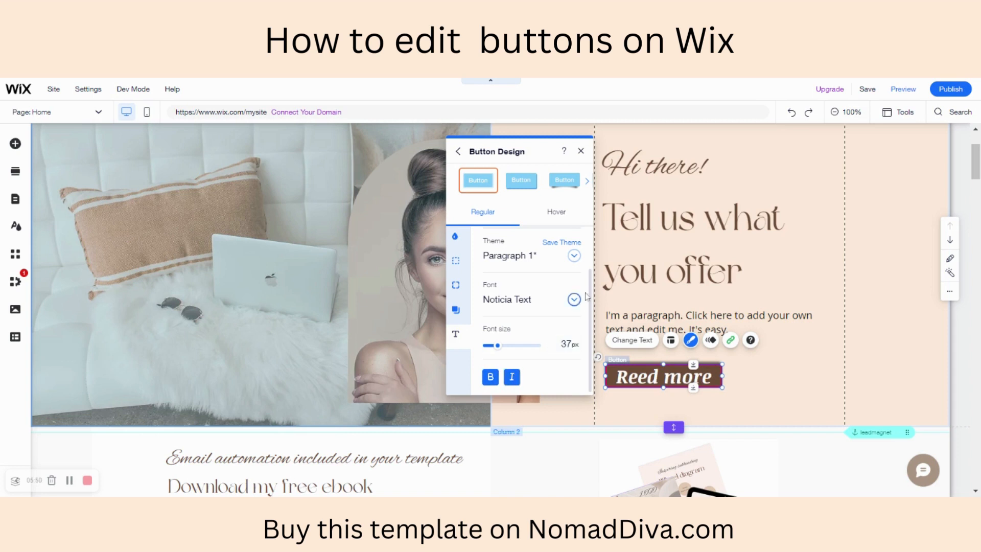
click(581, 151)
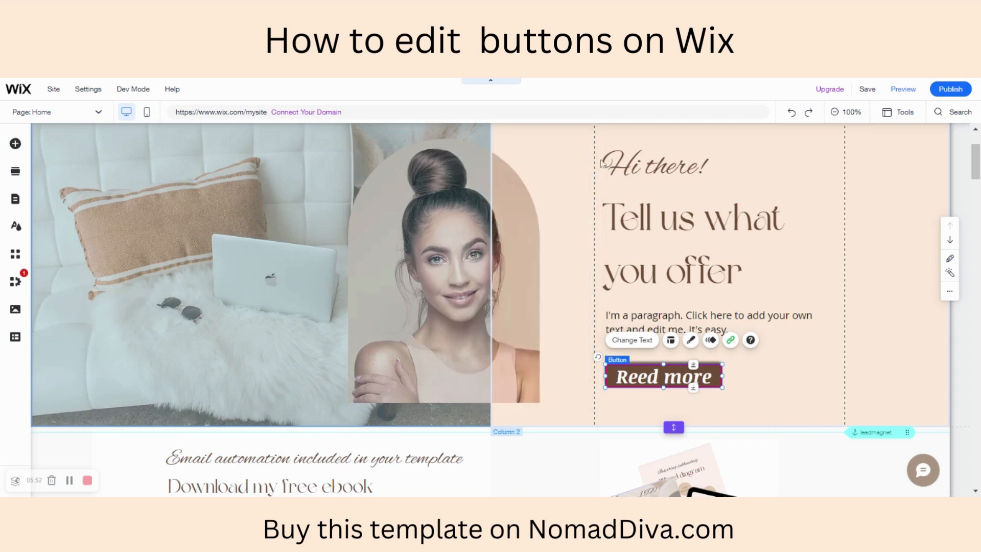
scroll(736, 262, up, 2)
scroll(736, 263, down, 2)
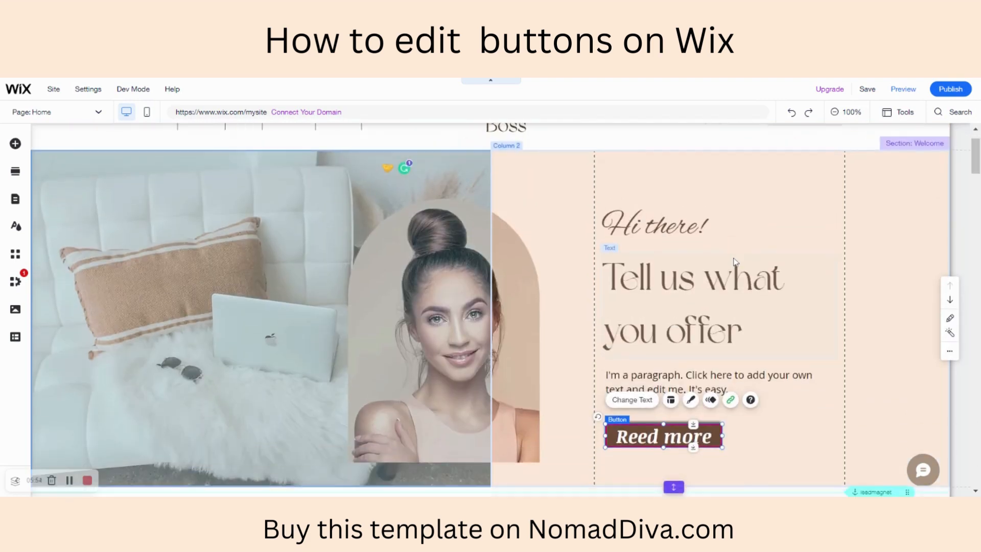
scroll(787, 239, up, 1)
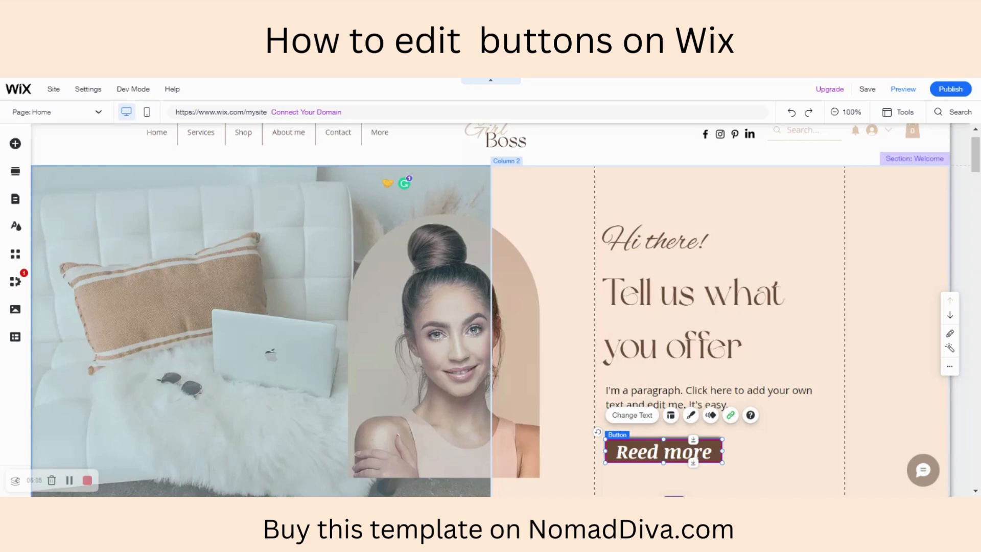
scroll(491, 310, up, 1)
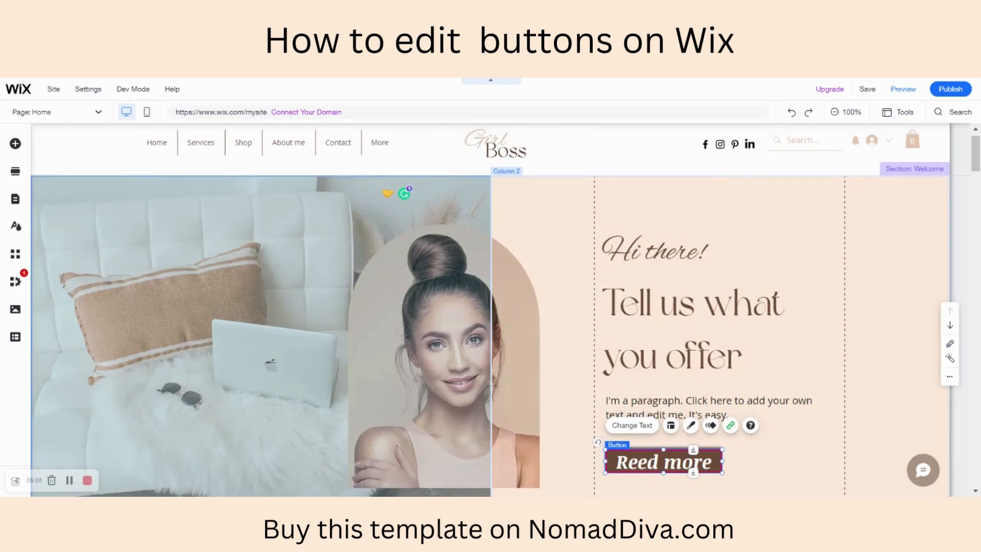
scroll(491, 310, down, 1)
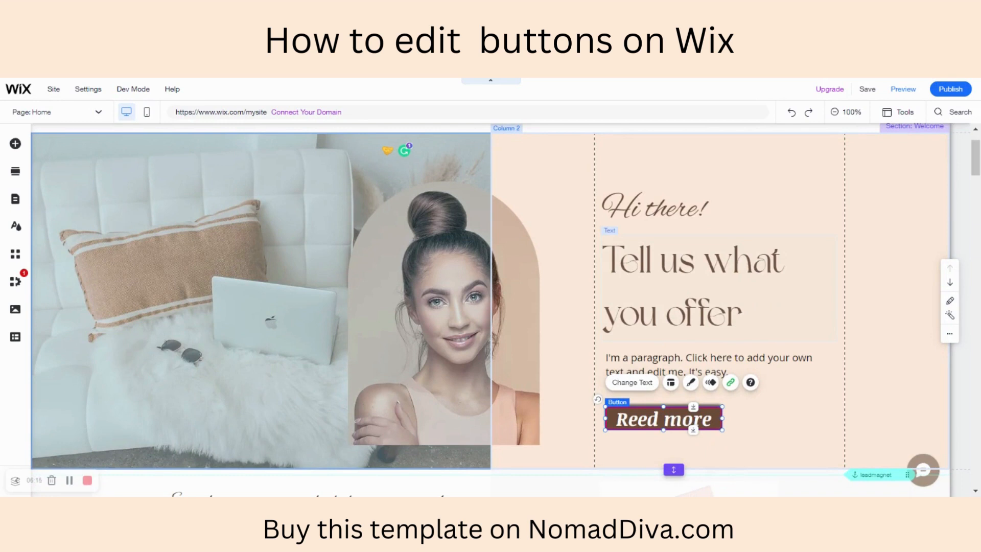
- Apply the Expand in animation to the "Reed more" button and close the animation choices
scroll(718, 297, up, 1)
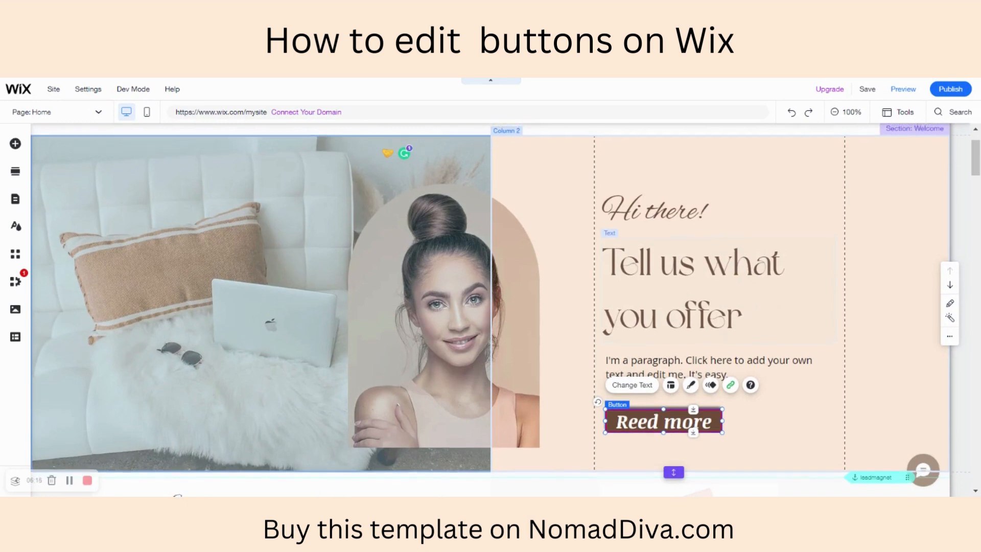
click(711, 385)
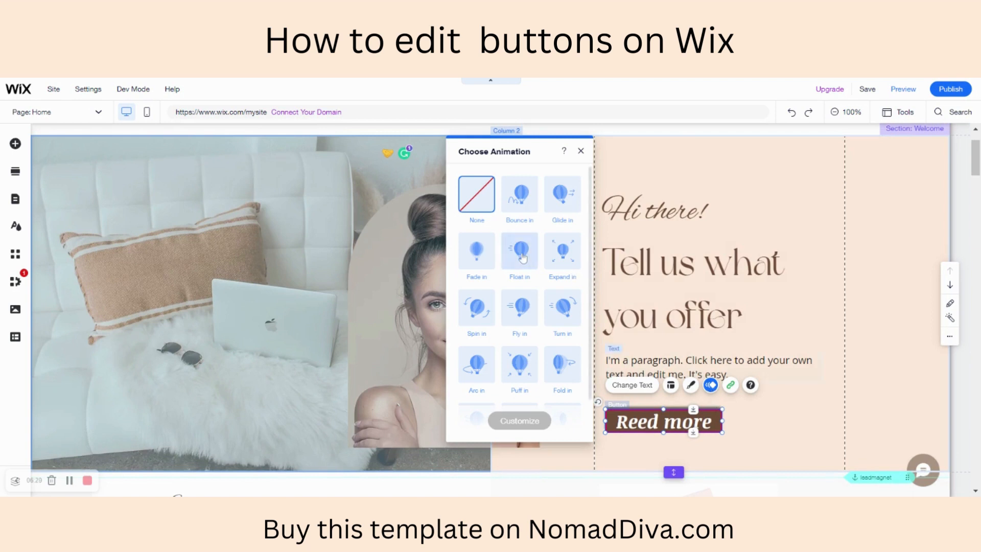
click(564, 260)
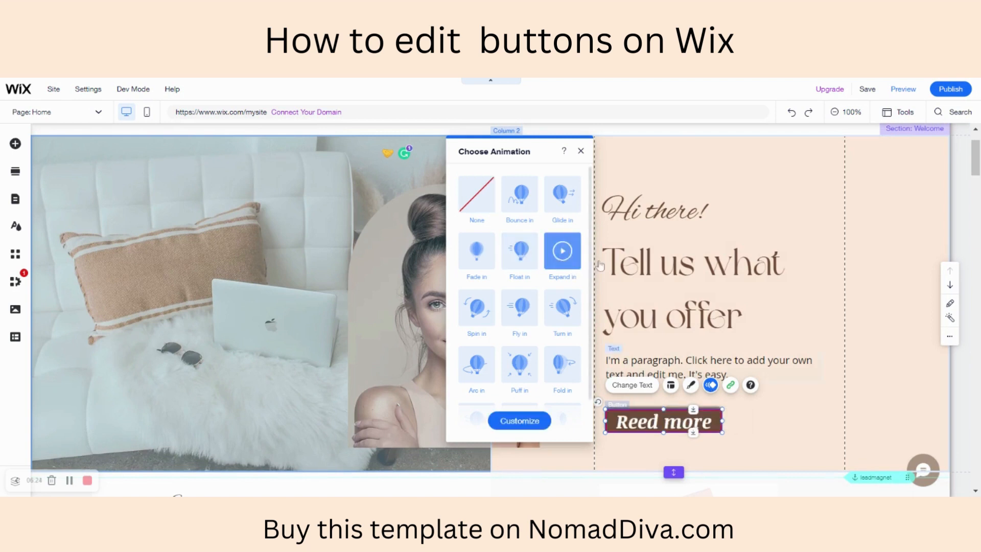
click(759, 309)
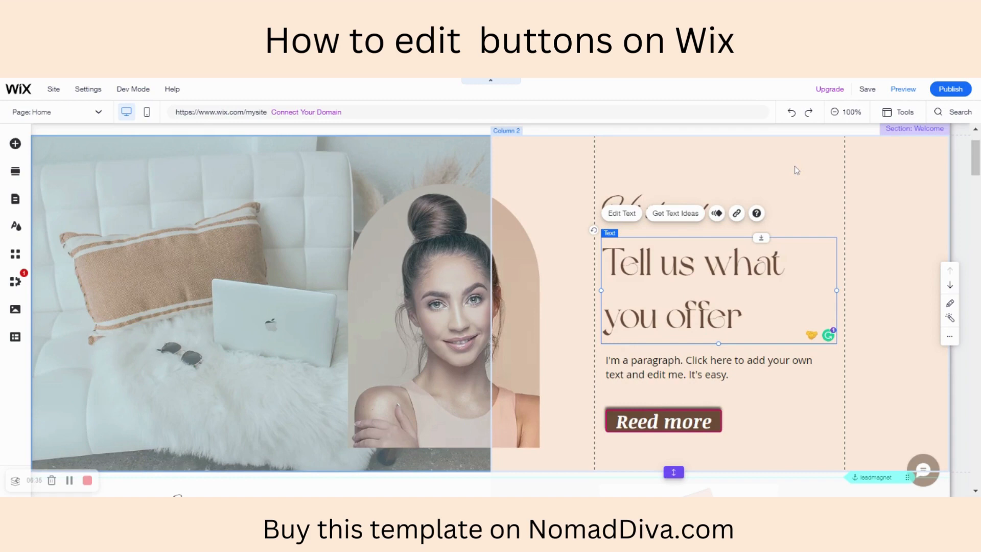
- Undo the button's animation, font, colour, shadow, border, fill and text edits, back to the original outlined "Book a free call" button
scroll(797, 170, up, 2)
scroll(797, 171, down, 3)
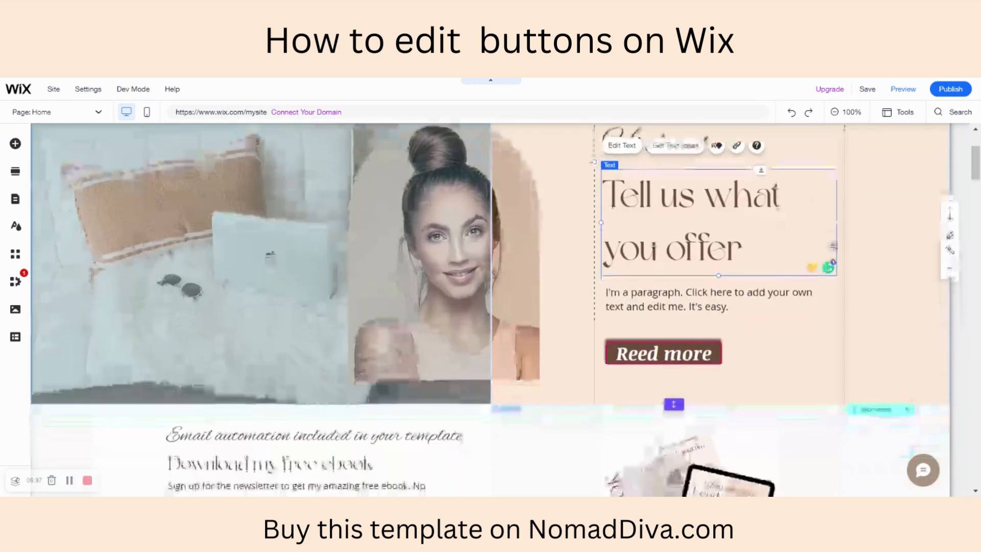
scroll(833, 246, up, 2)
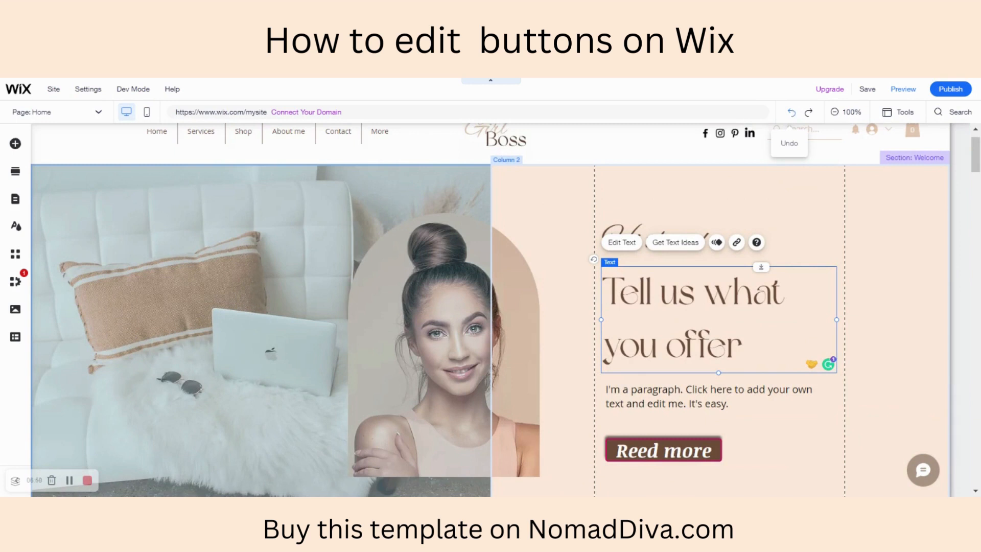
click(793, 113)
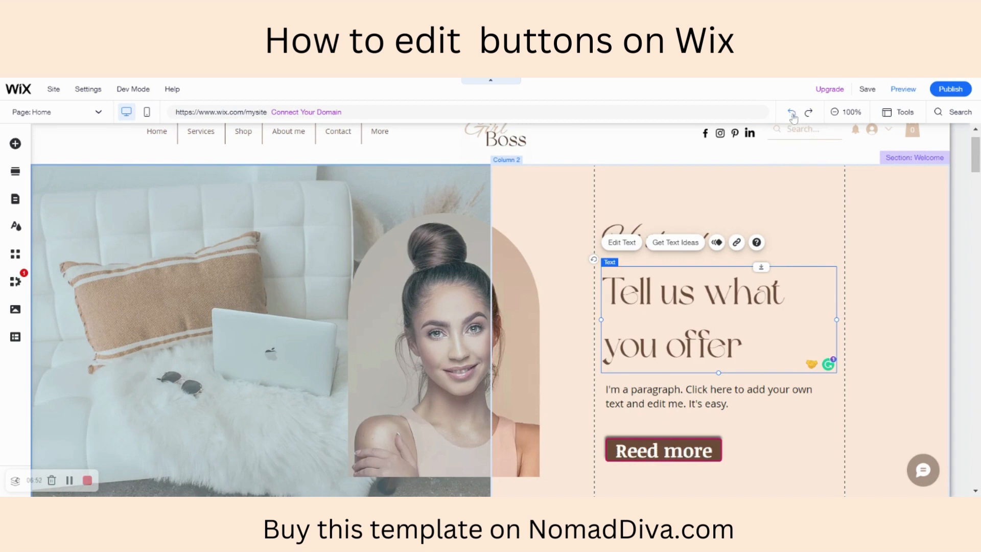
click(793, 113)
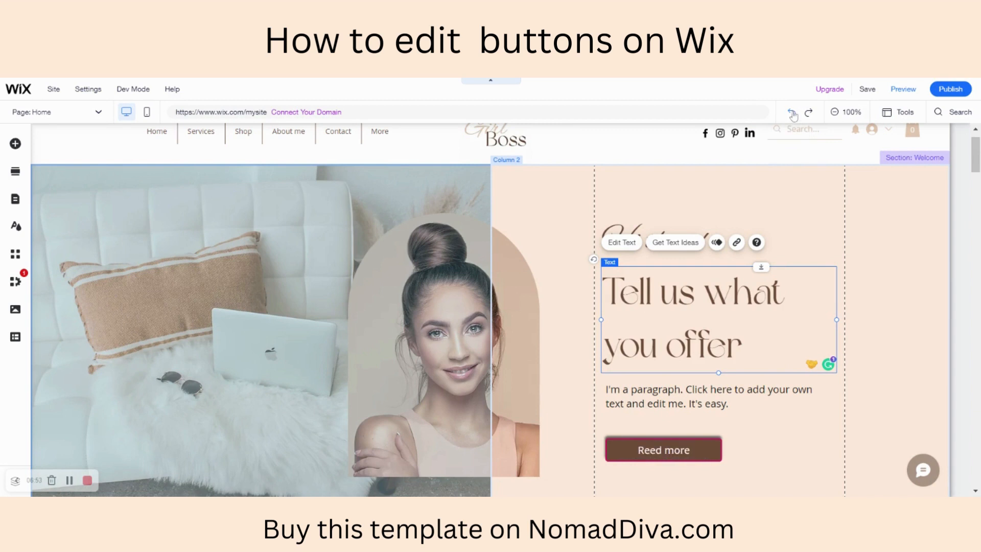
click(792, 113)
click(792, 113)
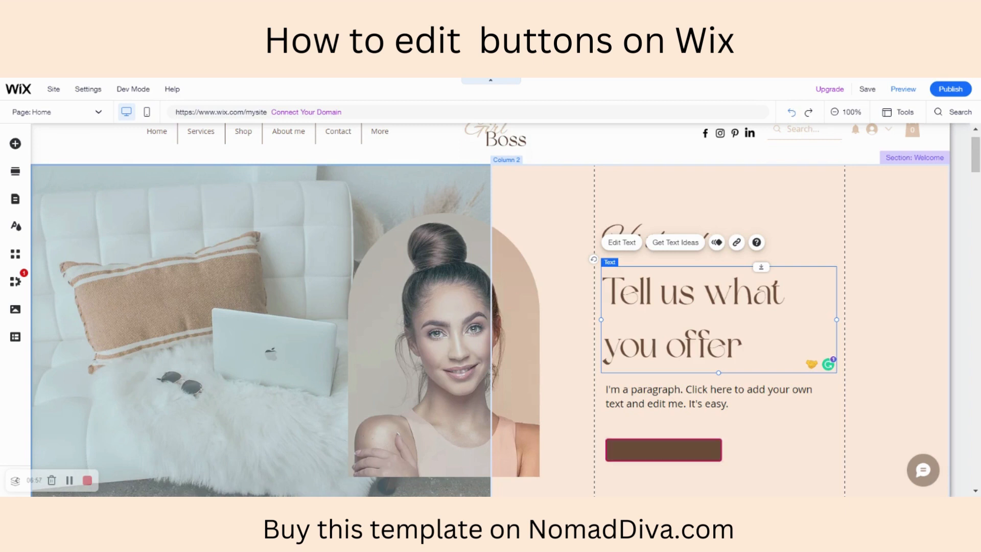
click(793, 113)
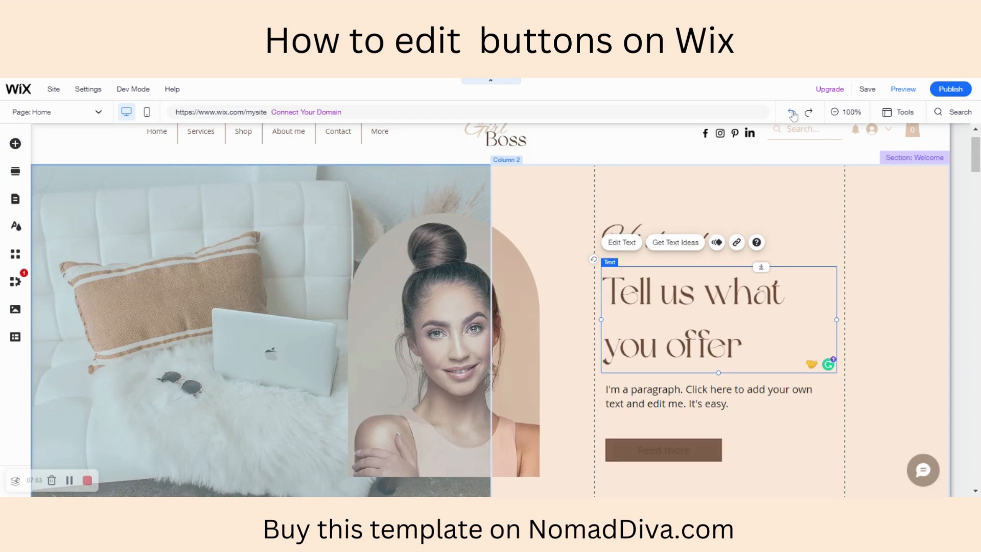
click(792, 113)
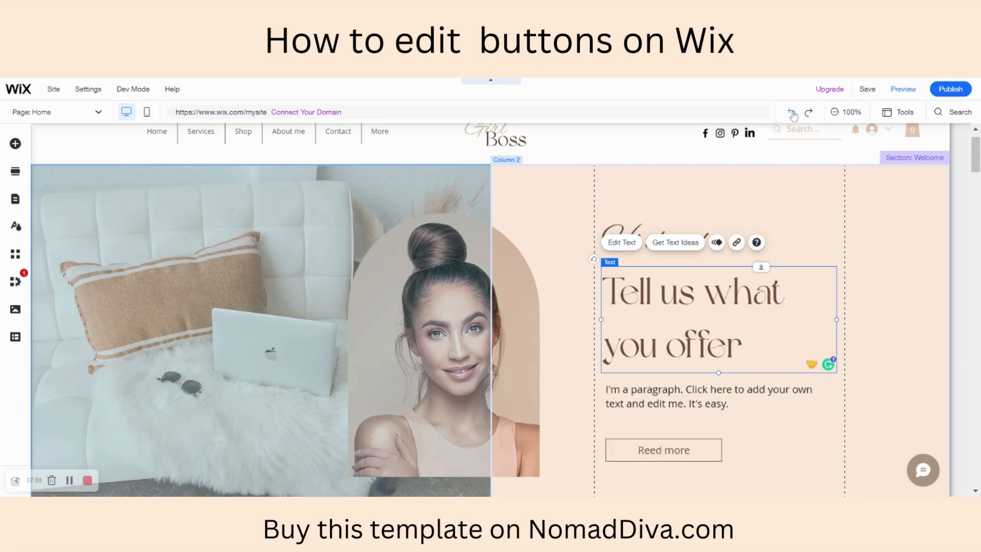
click(792, 113)
click(793, 113)
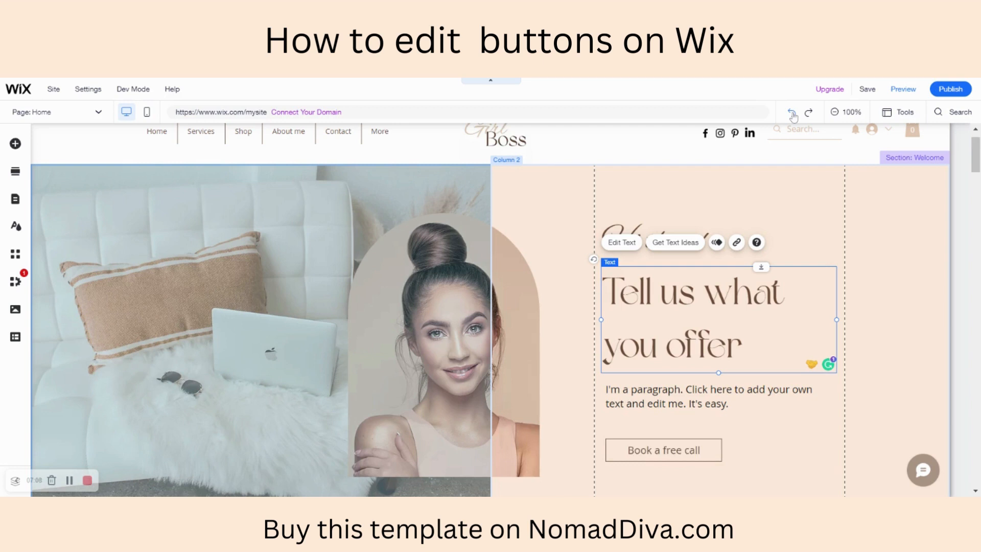